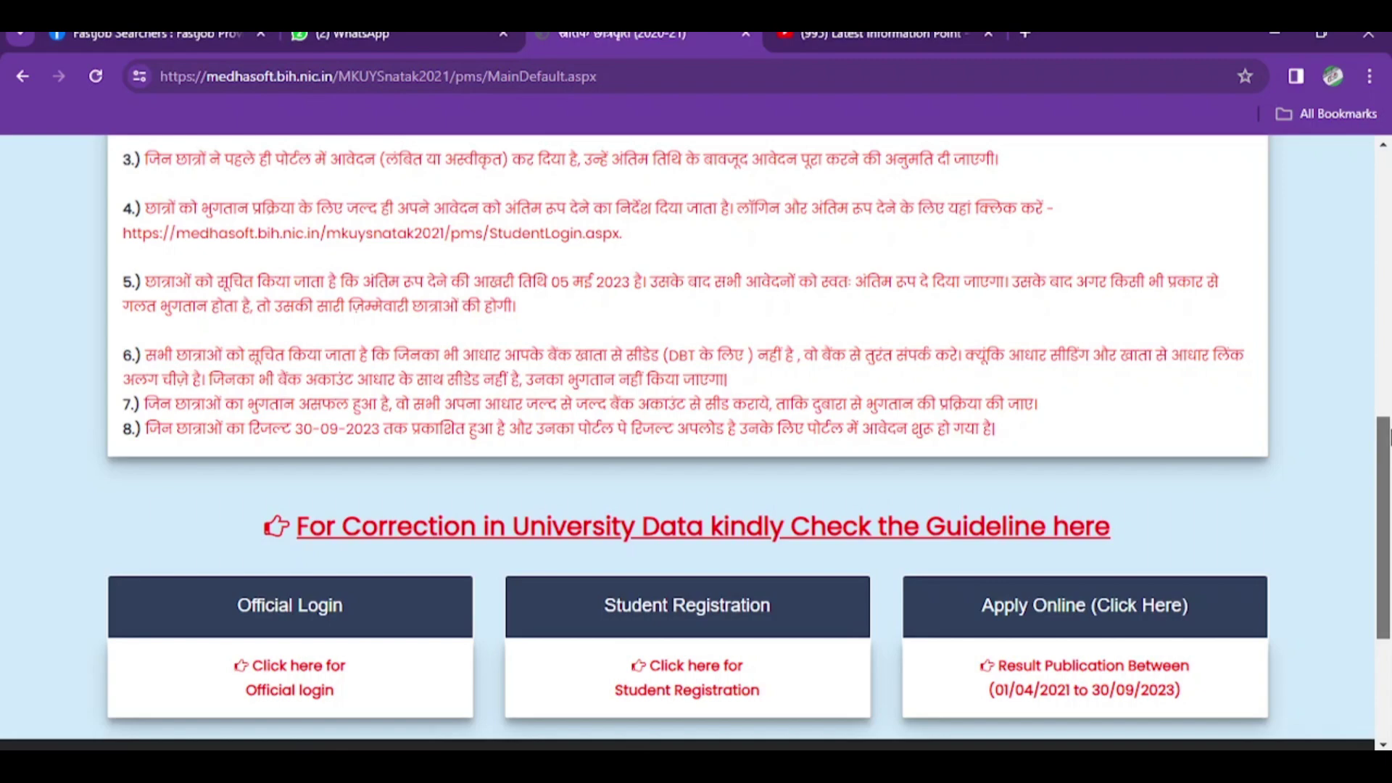
# Open the online application section for results published between 01/04/2021 and 30/09/2023
pyautogui.moveTo(1388, 435); pyautogui.dragTo(1388, 176)
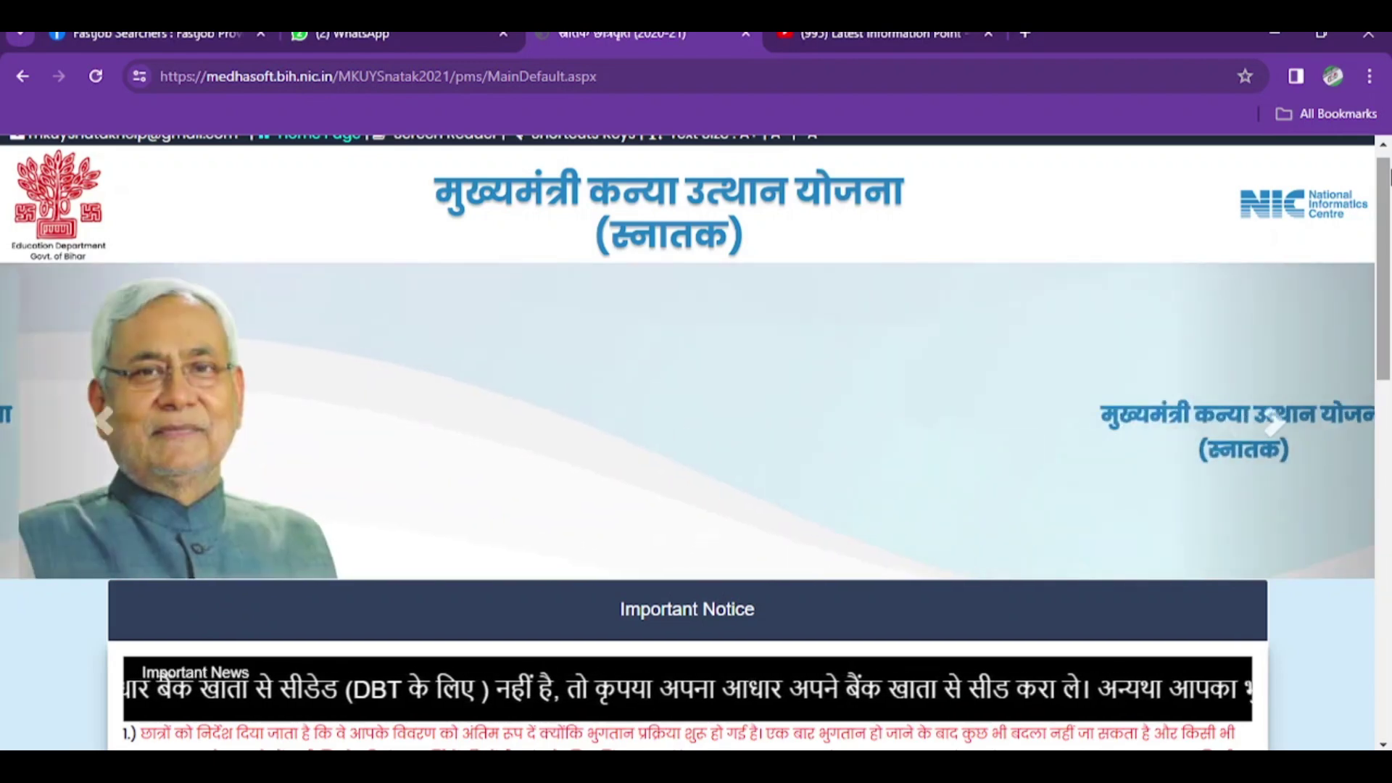
pyautogui.moveTo(1388, 176); pyautogui.dragTo(1388, 597)
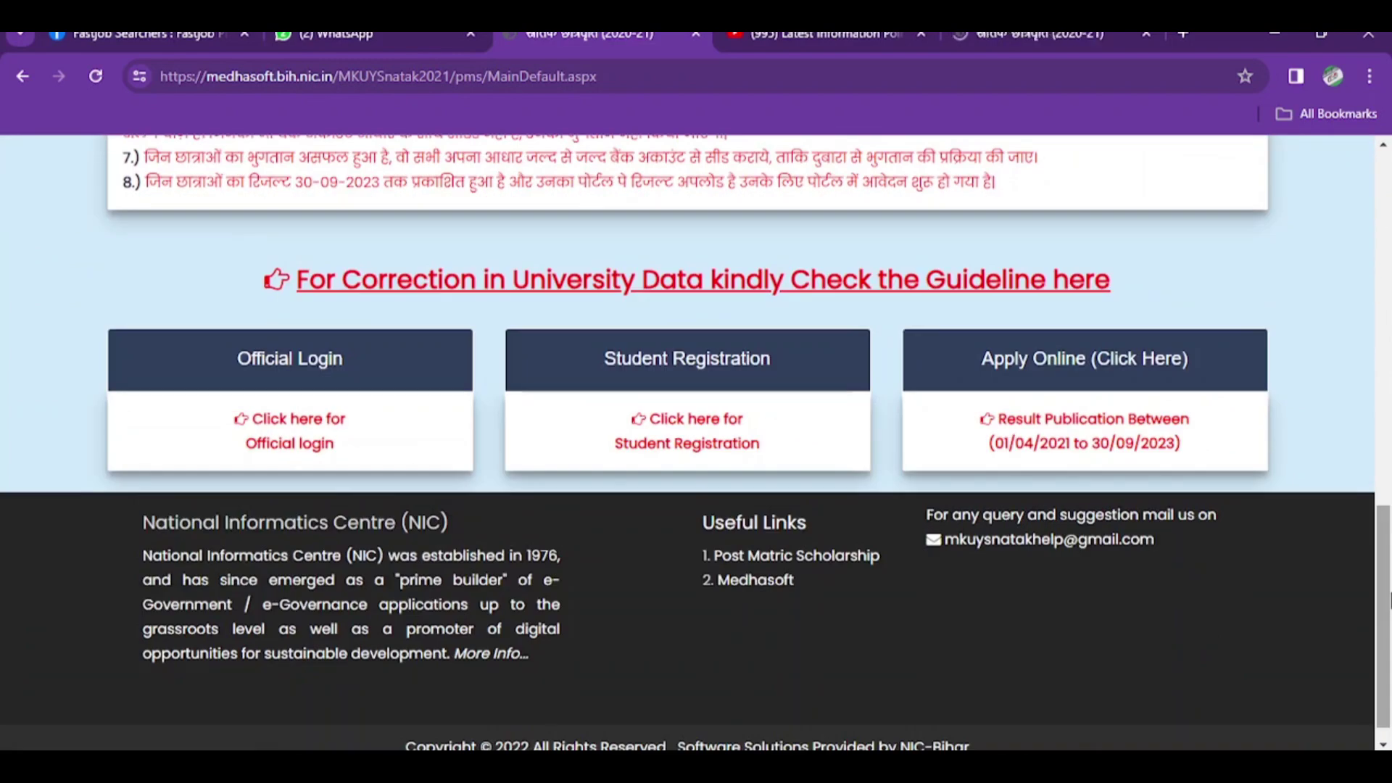
pyautogui.click(1181, 433)
pyautogui.moveTo(1390, 412); pyautogui.dragTo(1390, 250)
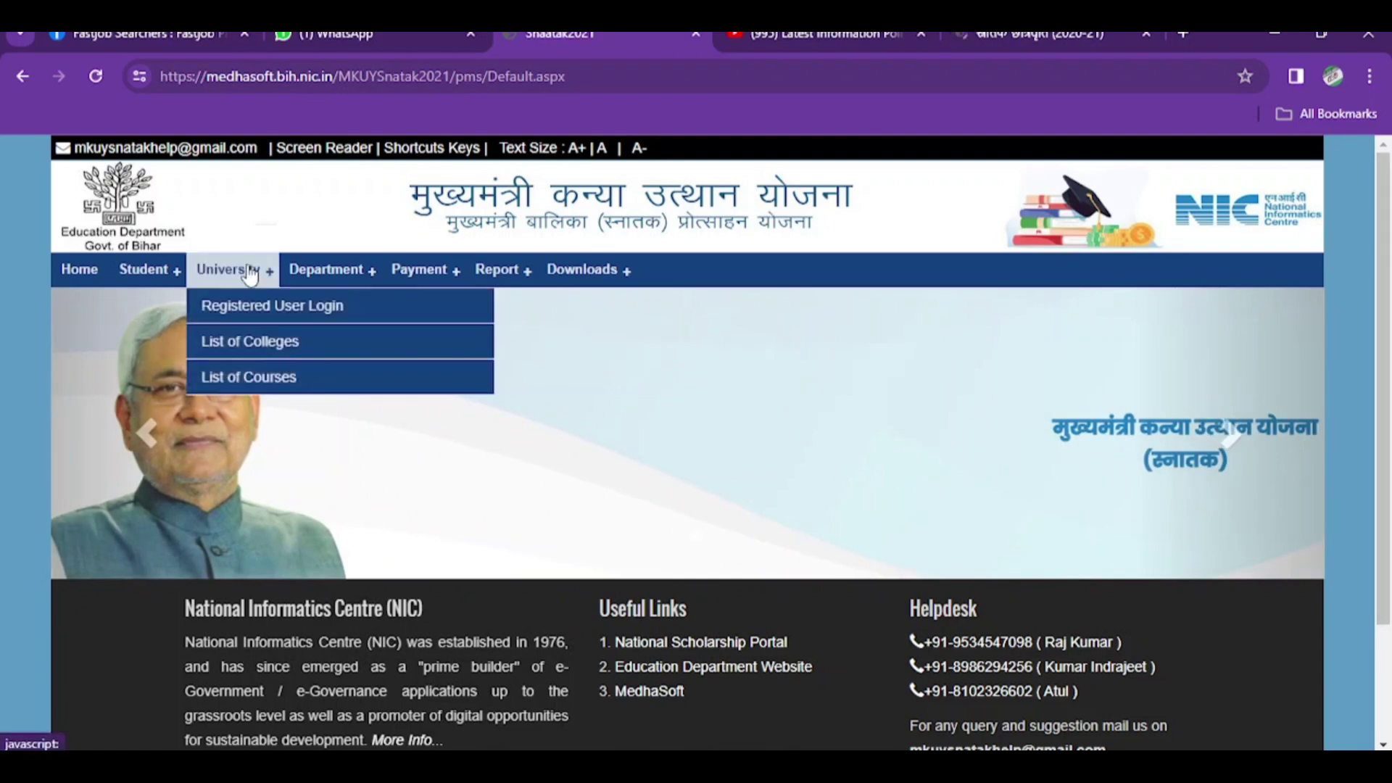
# Open the List of Universities report and look through all the listed universities and their codes
pyautogui.moveTo(161, 276)
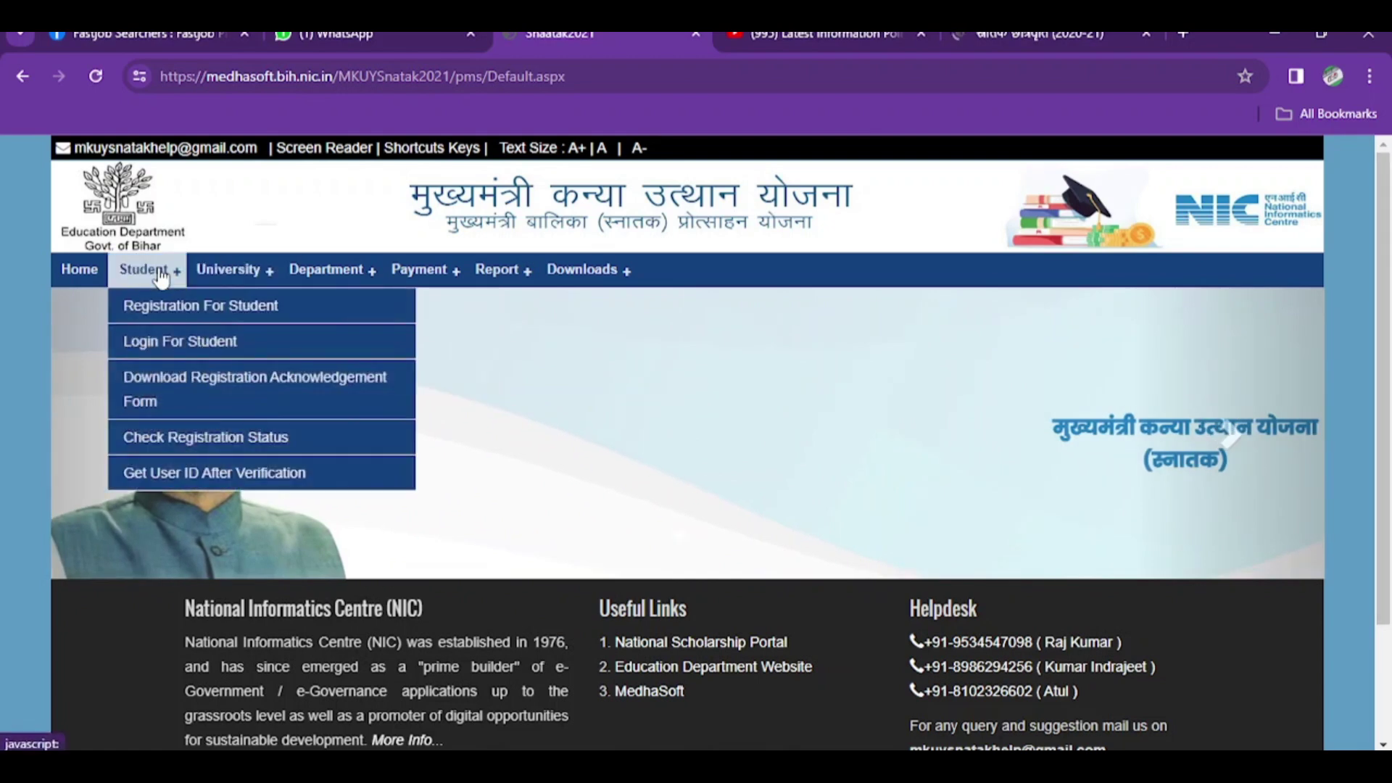
pyautogui.moveTo(239, 279)
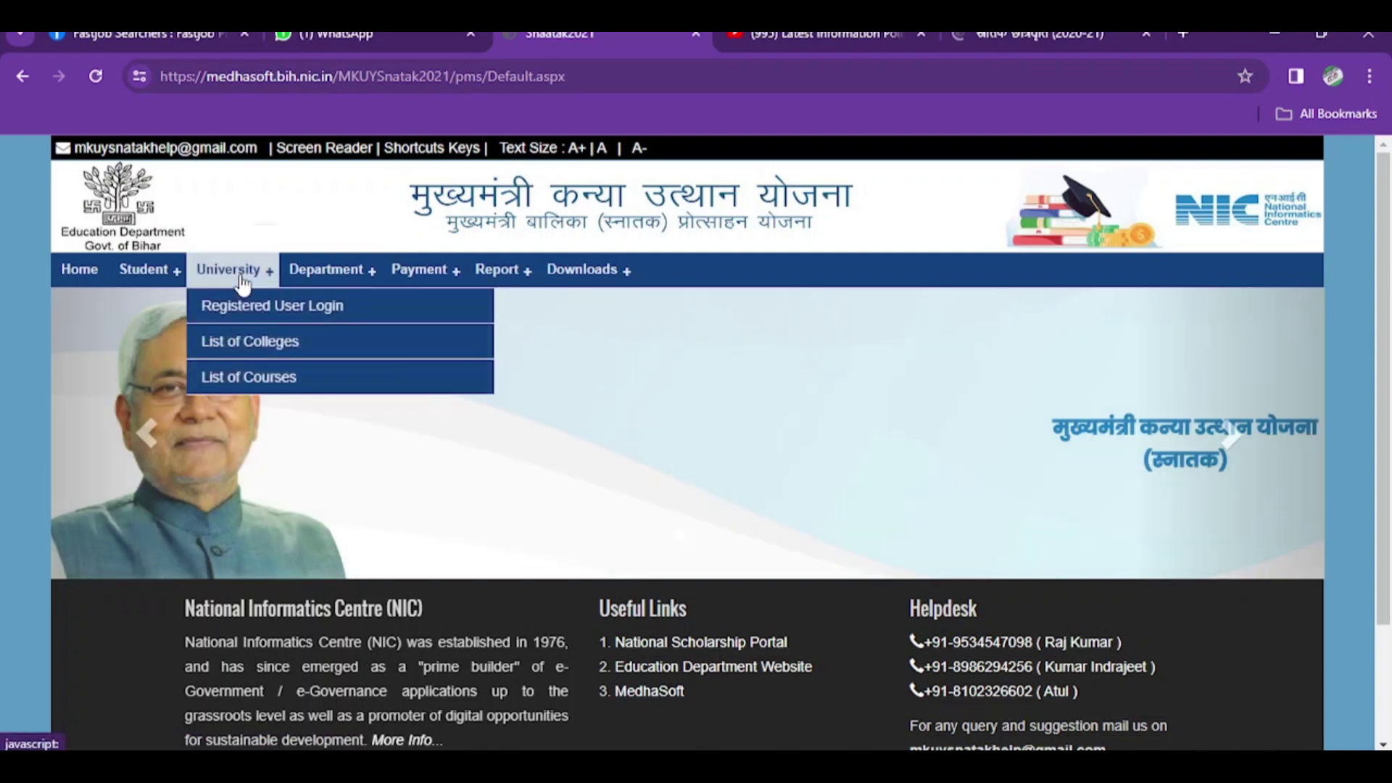
pyautogui.moveTo(496, 272)
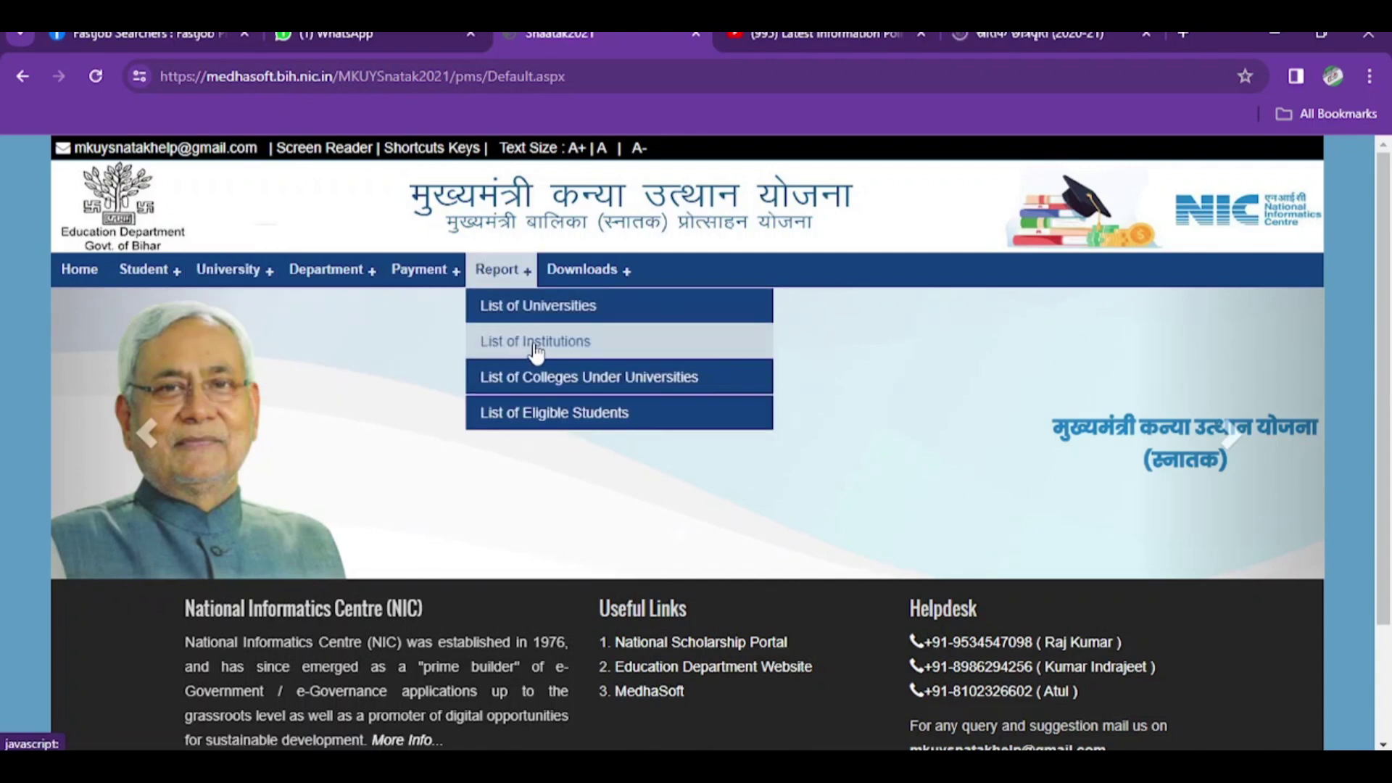
pyautogui.click(550, 316)
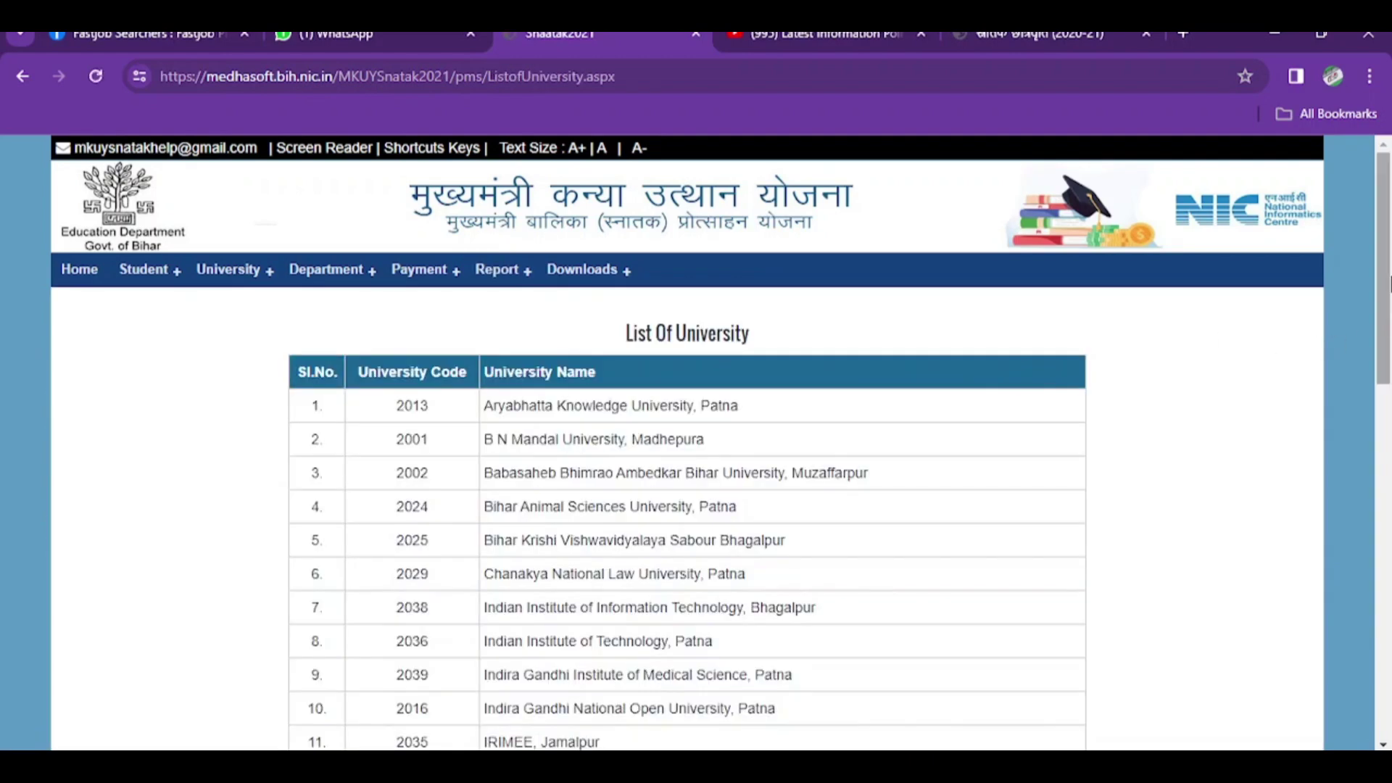
pyautogui.moveTo(1388, 275); pyautogui.dragTo(1389, 550)
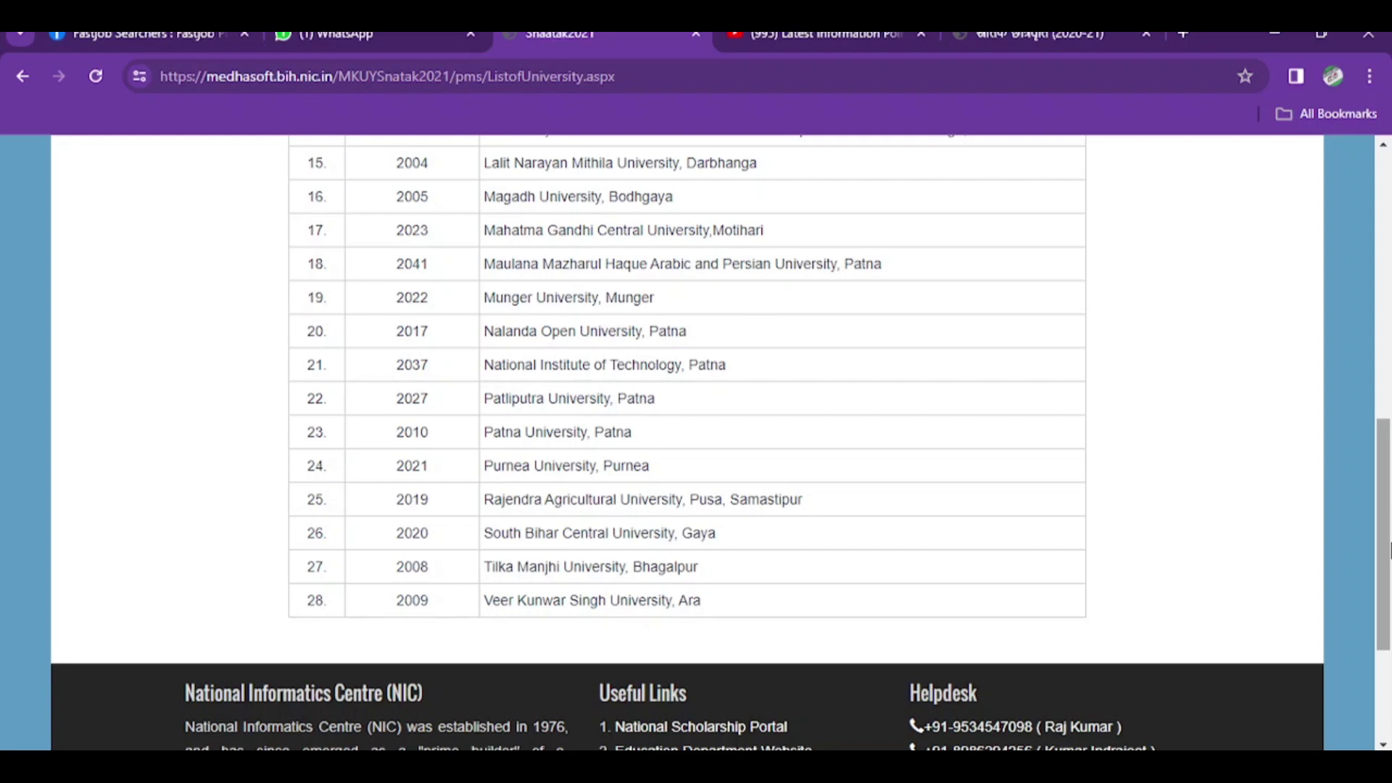
pyautogui.moveTo(1390, 551); pyautogui.dragTo(1390, 479)
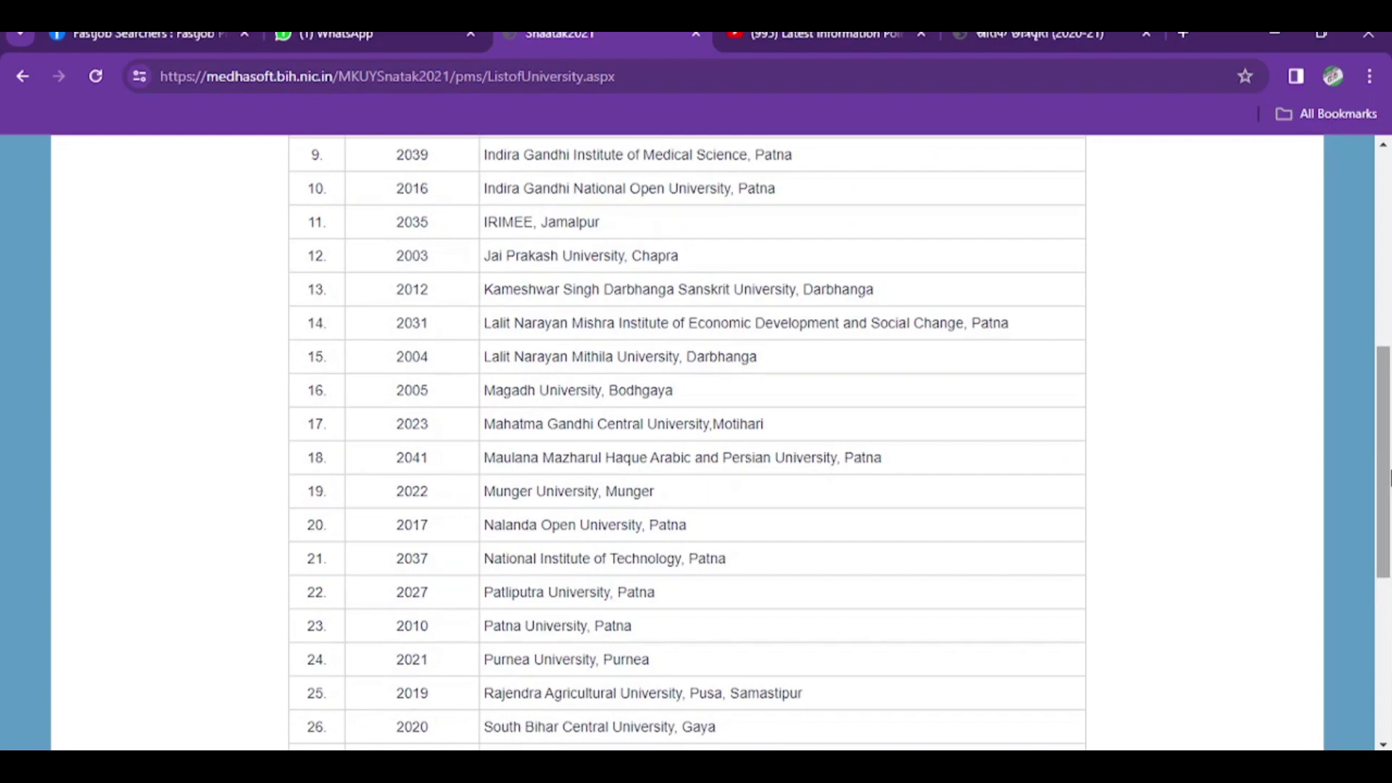
pyautogui.click(1390, 477)
pyautogui.moveTo(1390, 477); pyautogui.dragTo(1390, 351)
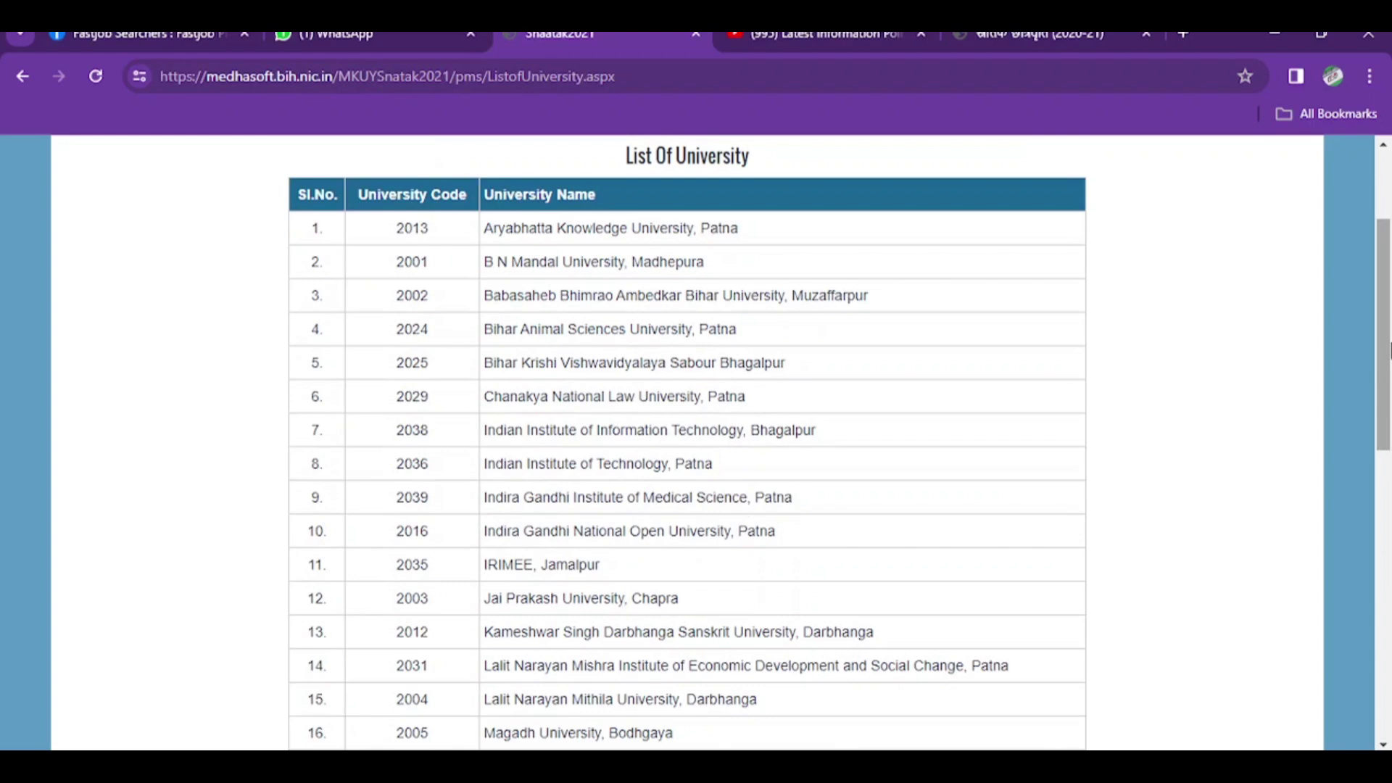
pyautogui.moveTo(1390, 351); pyautogui.dragTo(1390, 377)
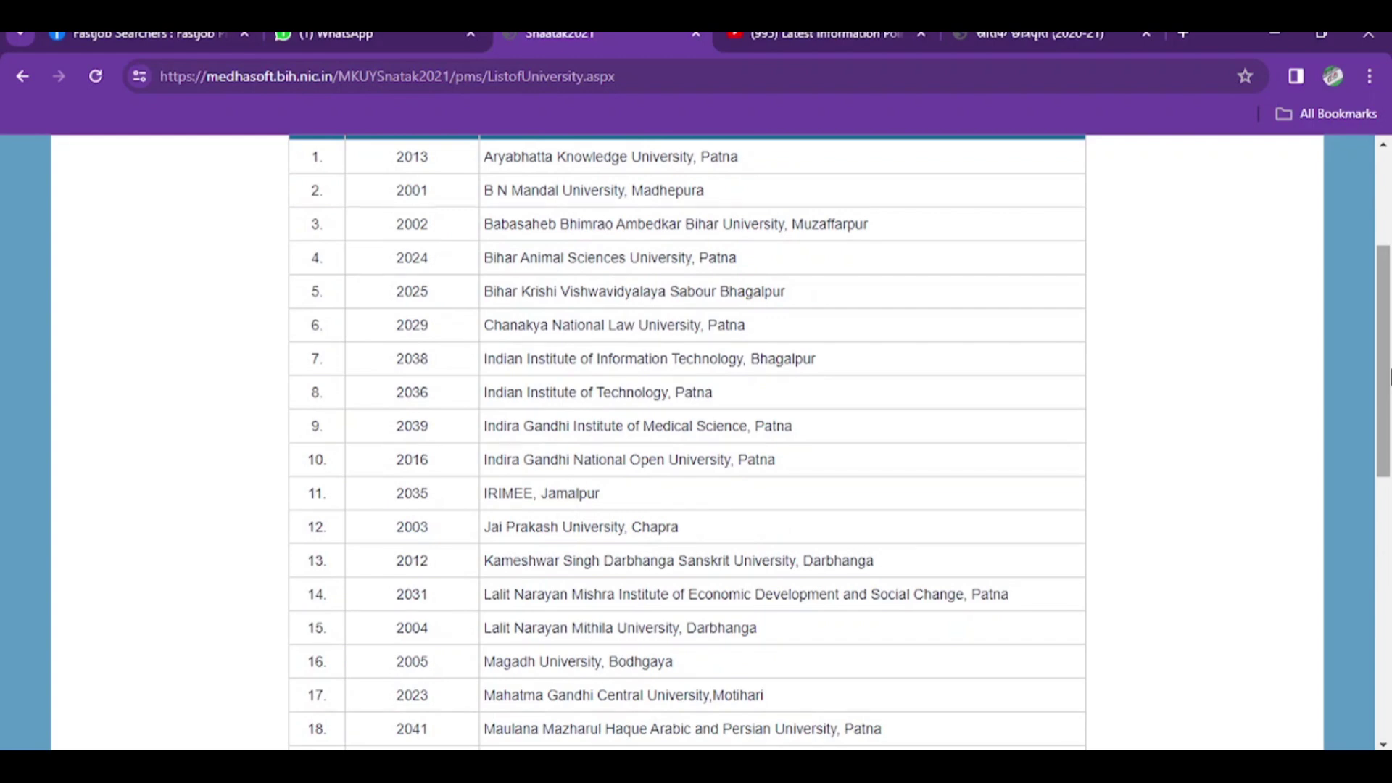
pyautogui.moveTo(1389, 376); pyautogui.dragTo(1390, 282)
# Search the List of Colleges Under Universities report for Babasaheb Bhimrao Ambedkar Bihar University, Muzaffarpur, with all college types
pyautogui.moveTo(500, 279)
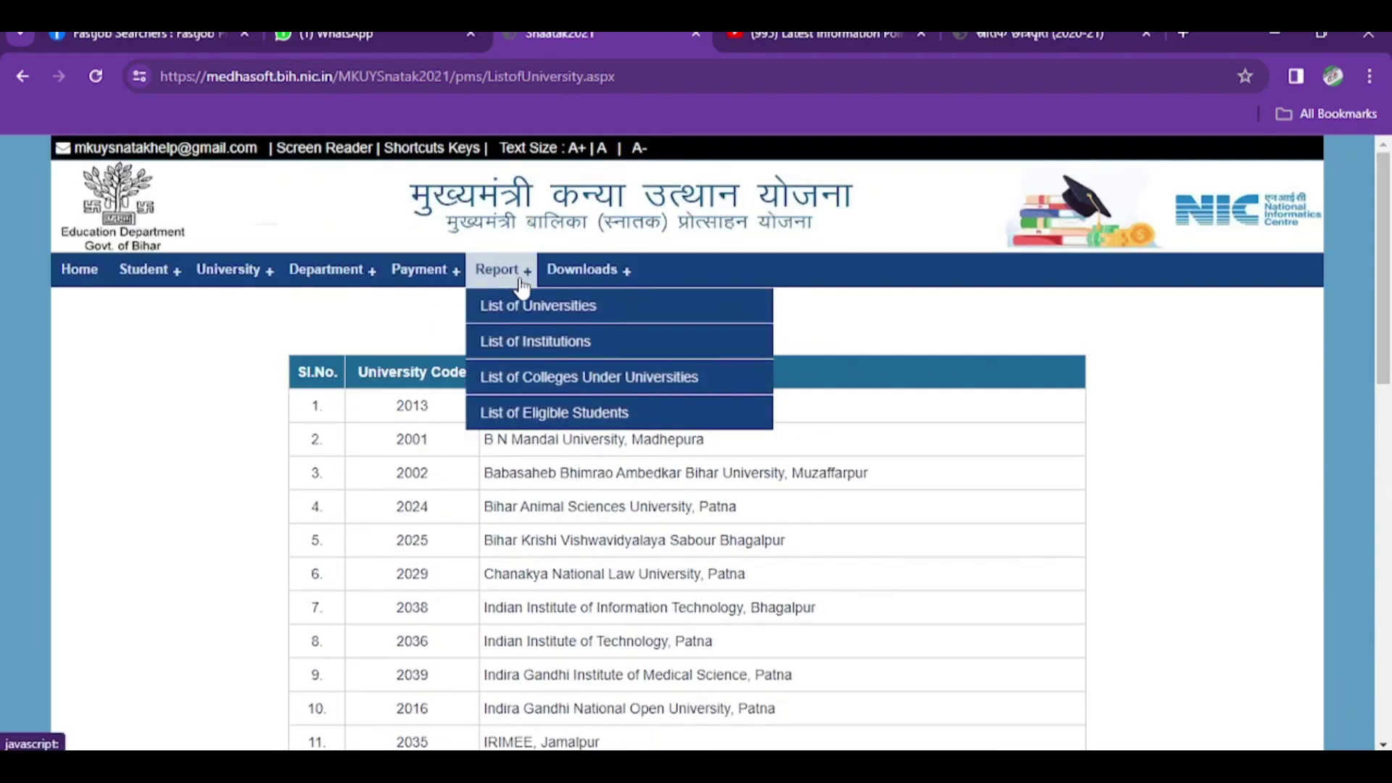
pyautogui.click(618, 394)
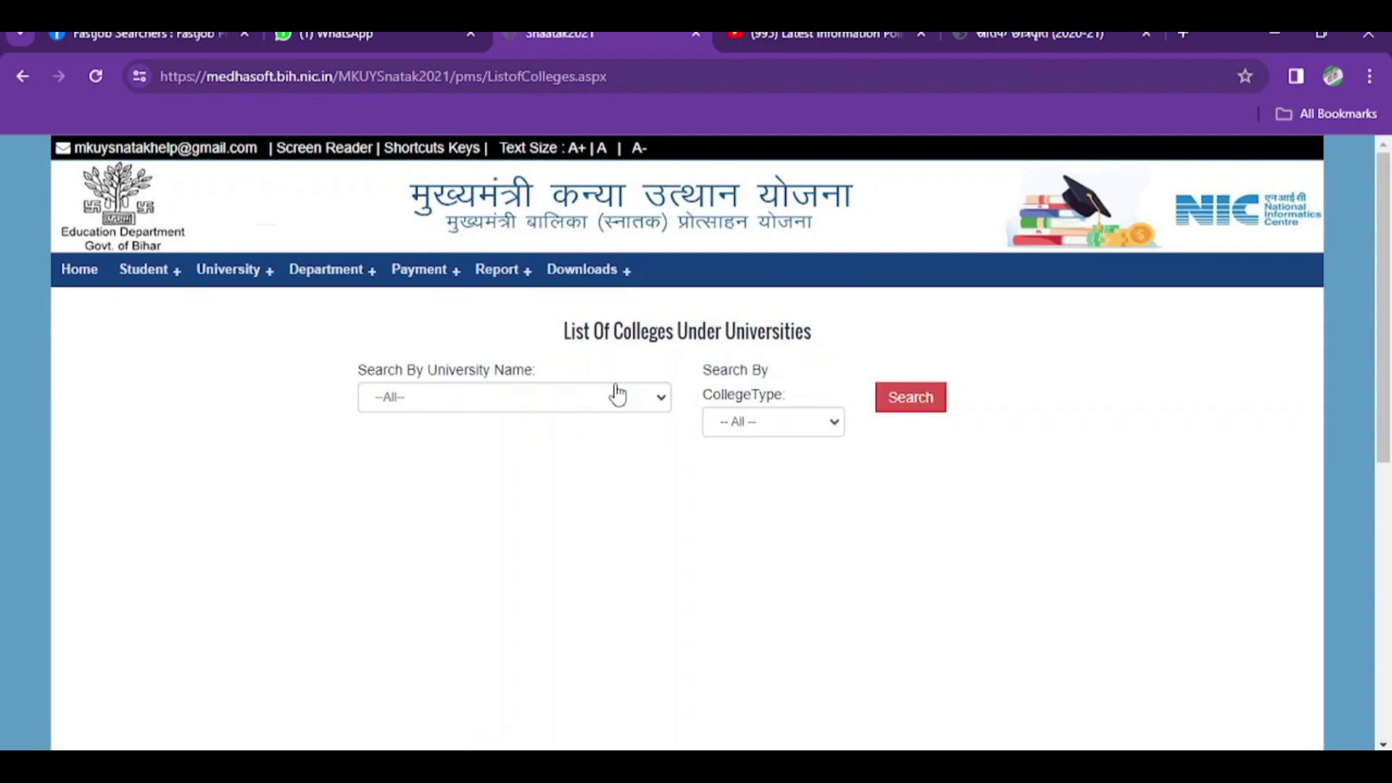
pyautogui.click(618, 393)
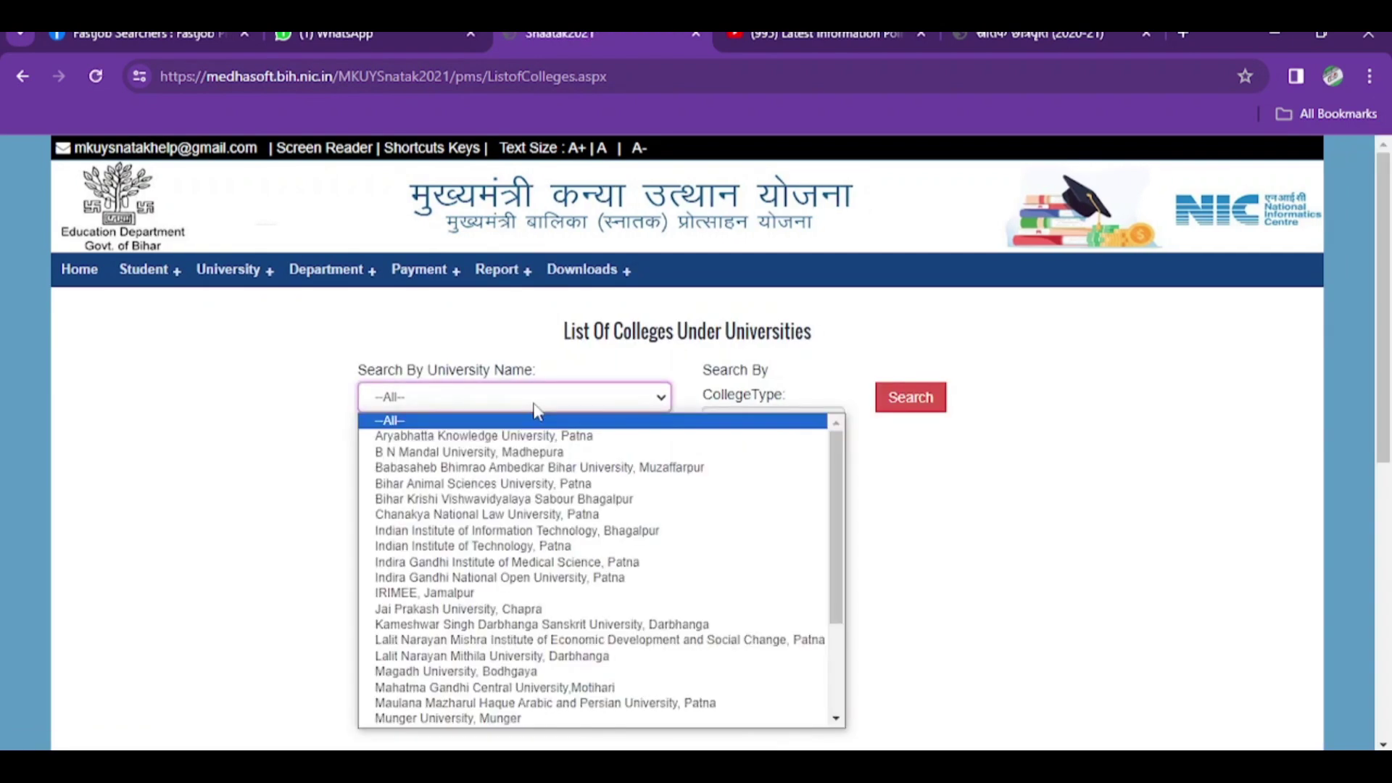
pyautogui.click(533, 469)
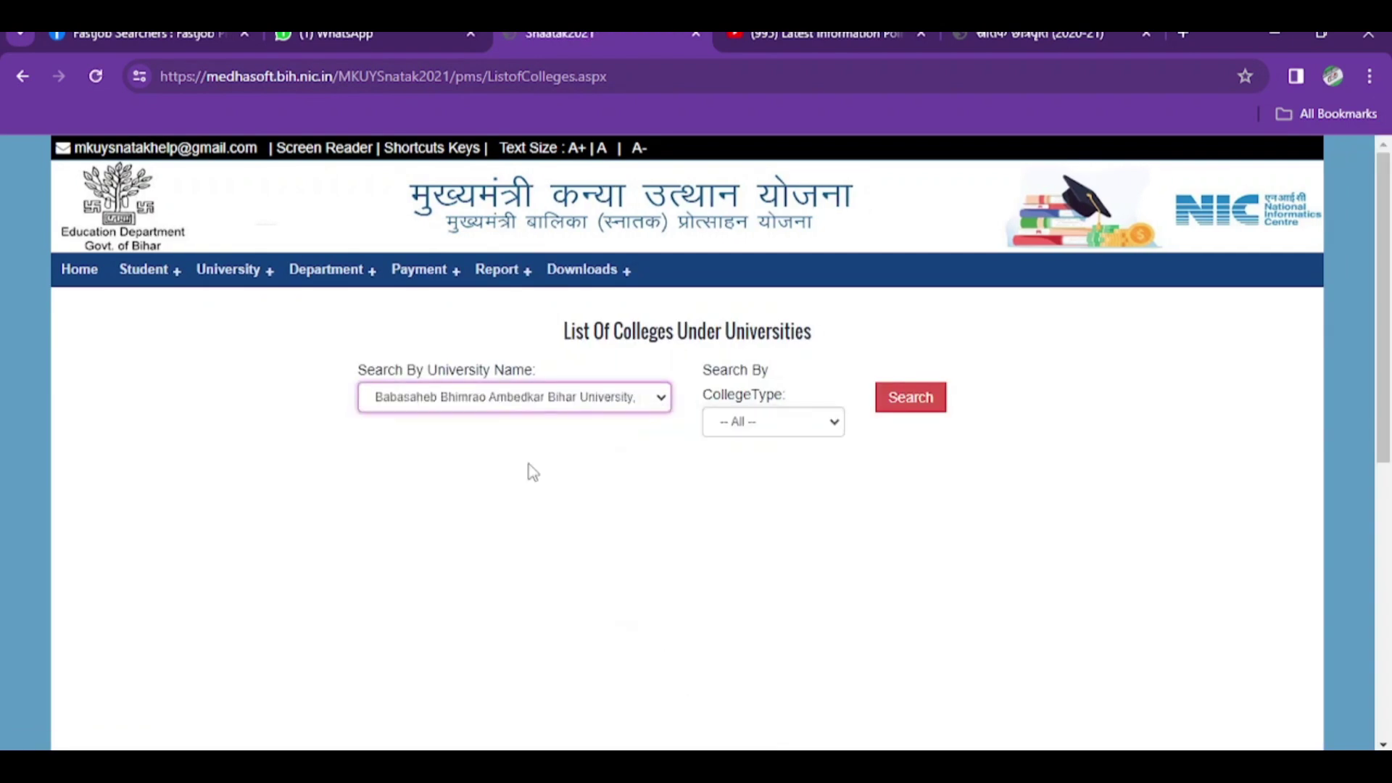
pyautogui.click(773, 424)
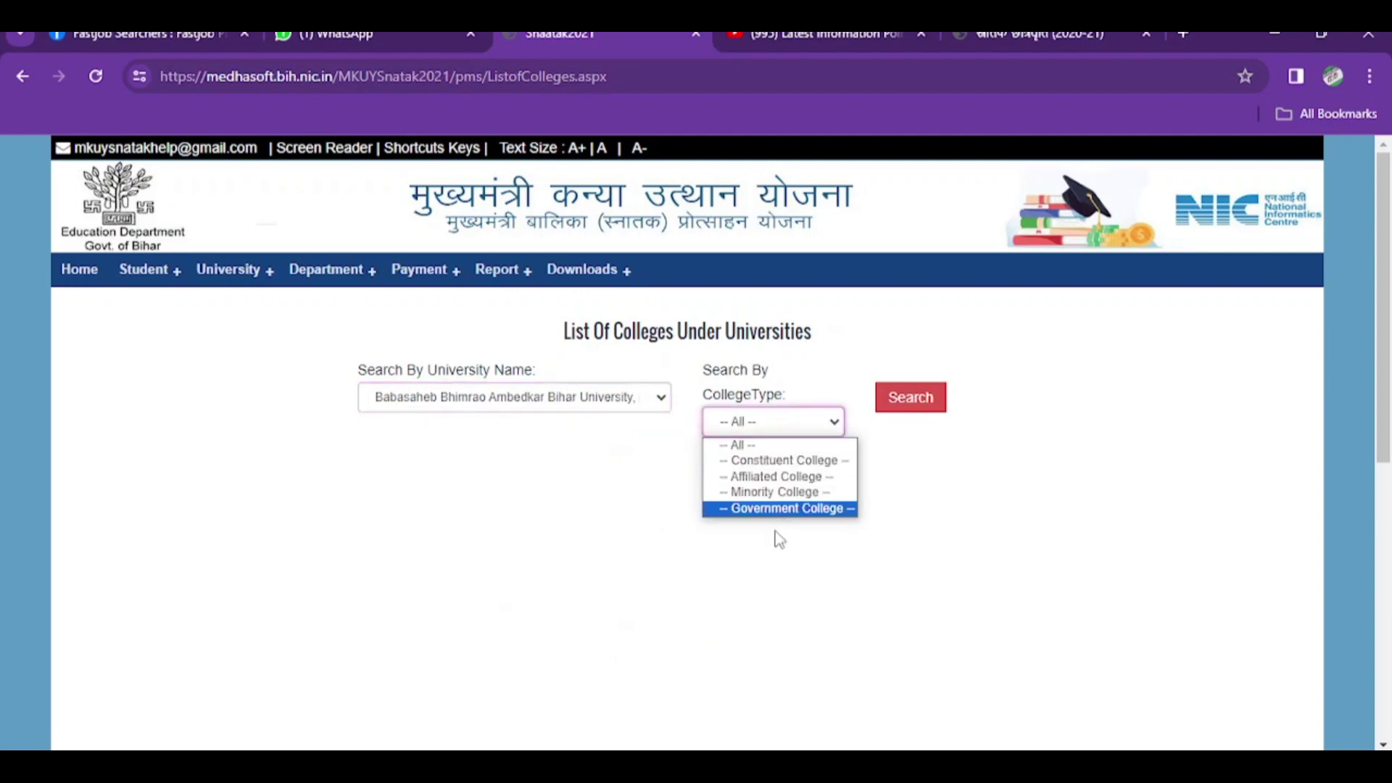
pyautogui.click(764, 426)
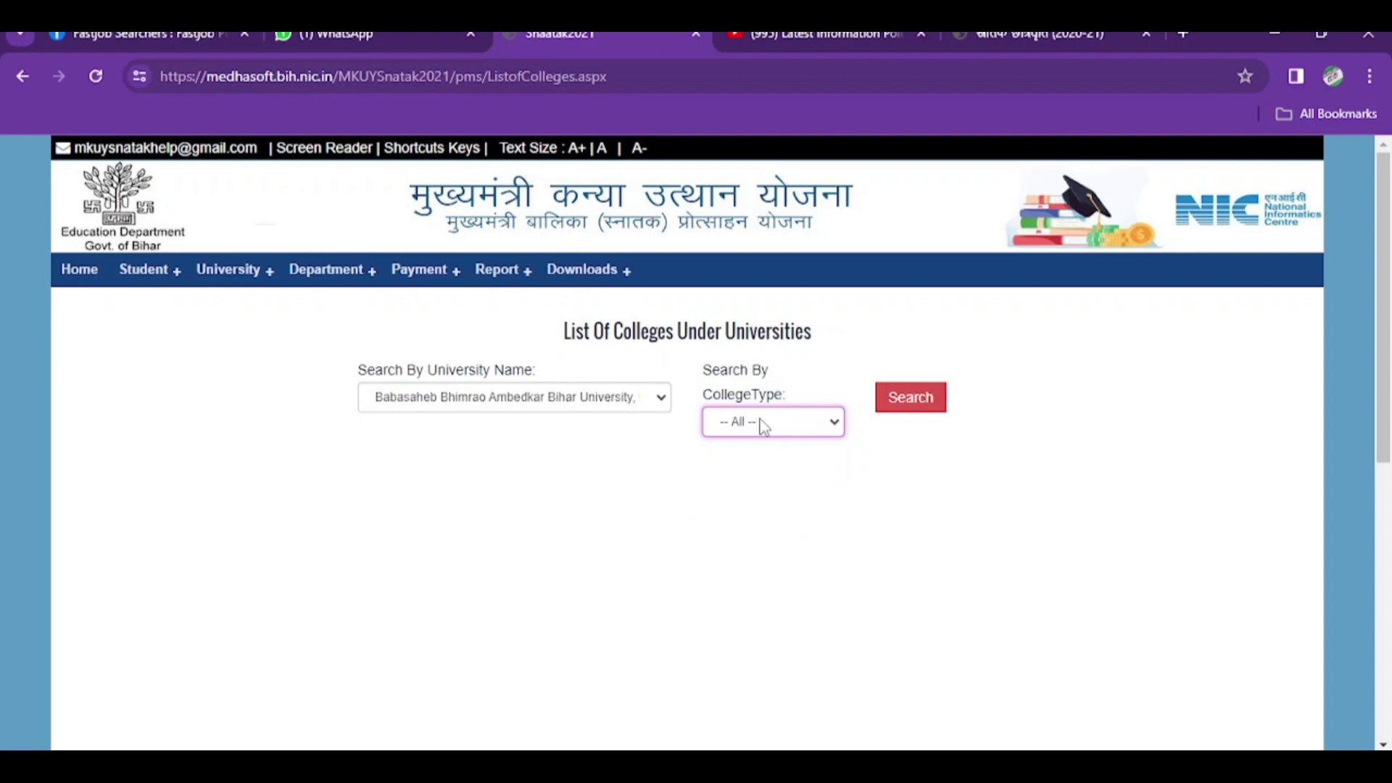
pyautogui.click(909, 407)
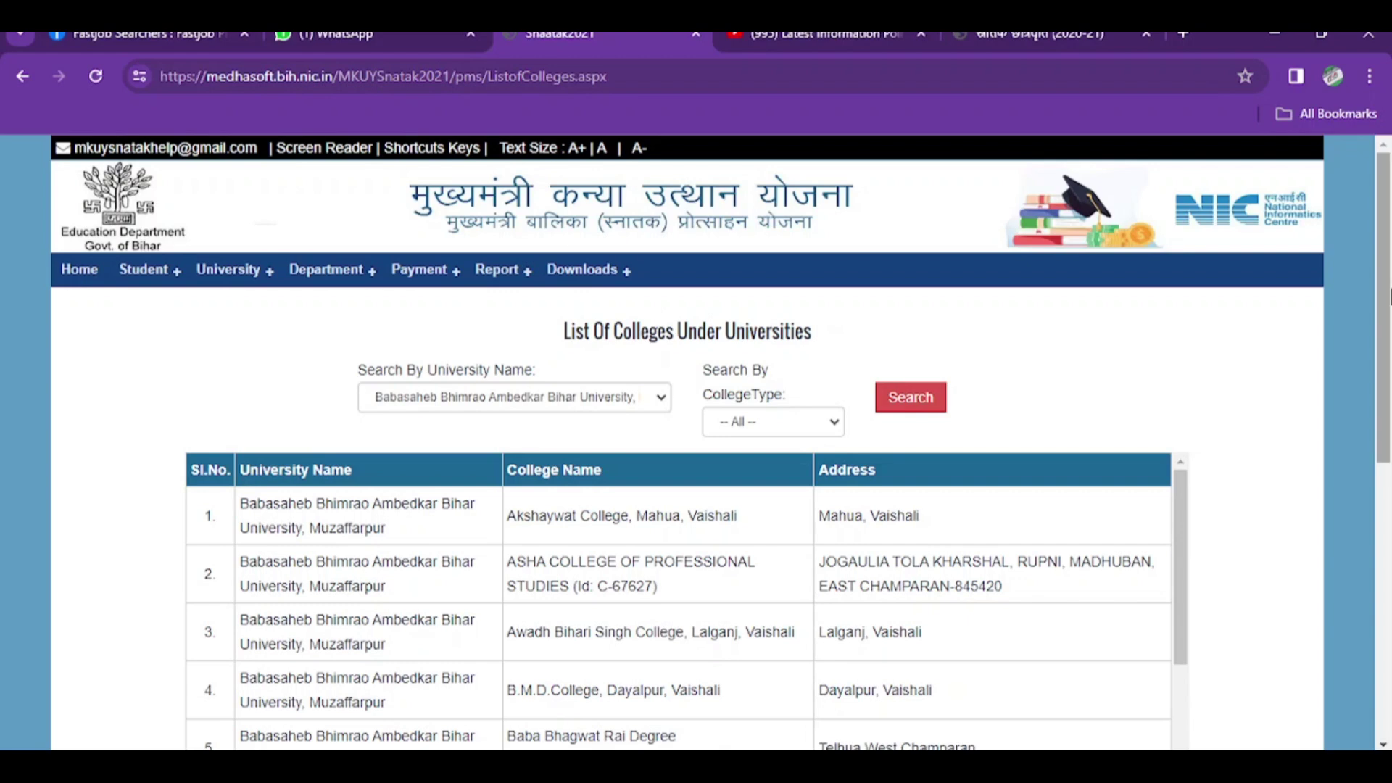
# Look through the first page of college results, view page 4, and request page 3
pyautogui.moveTo(1388, 294); pyautogui.dragTo(1388, 433)
pyautogui.moveTo(1184, 371); pyautogui.dragTo(1189, 668)
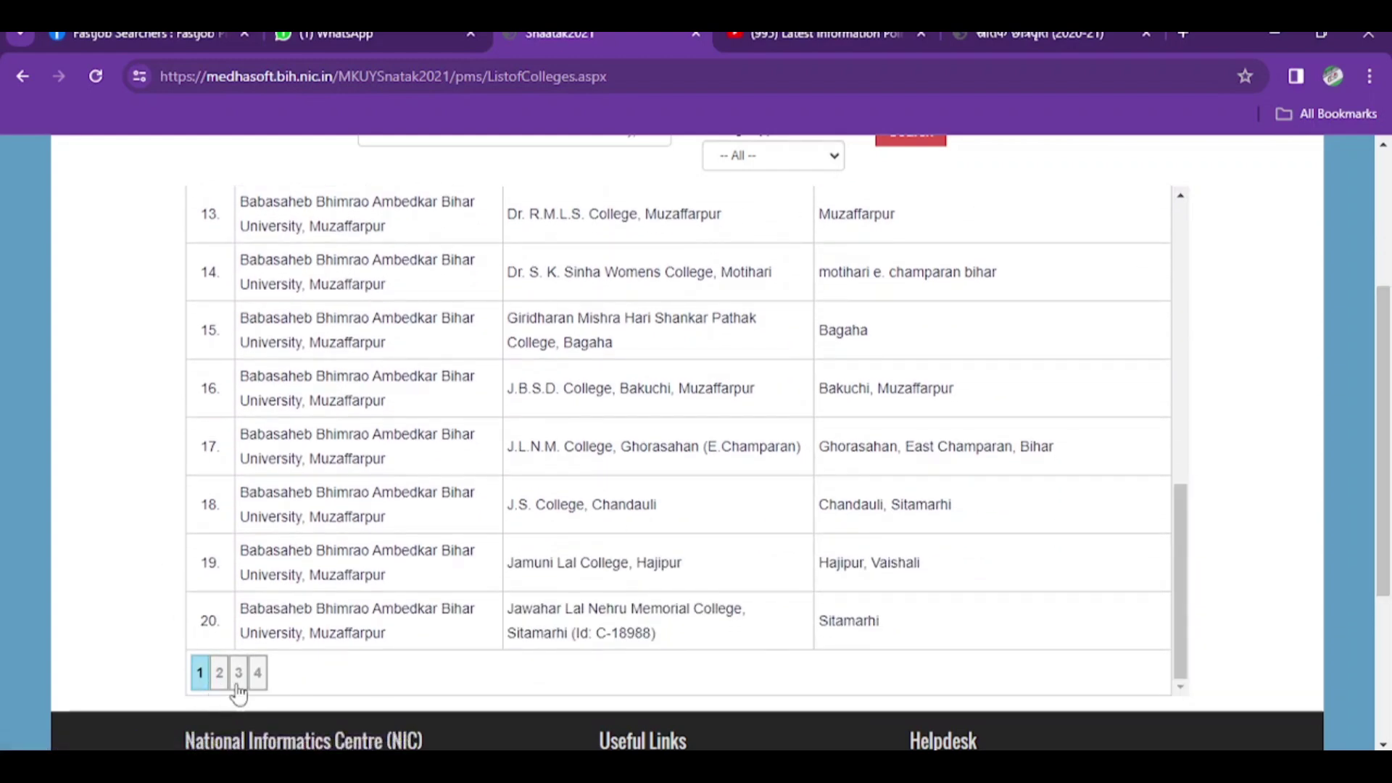
pyautogui.click(259, 674)
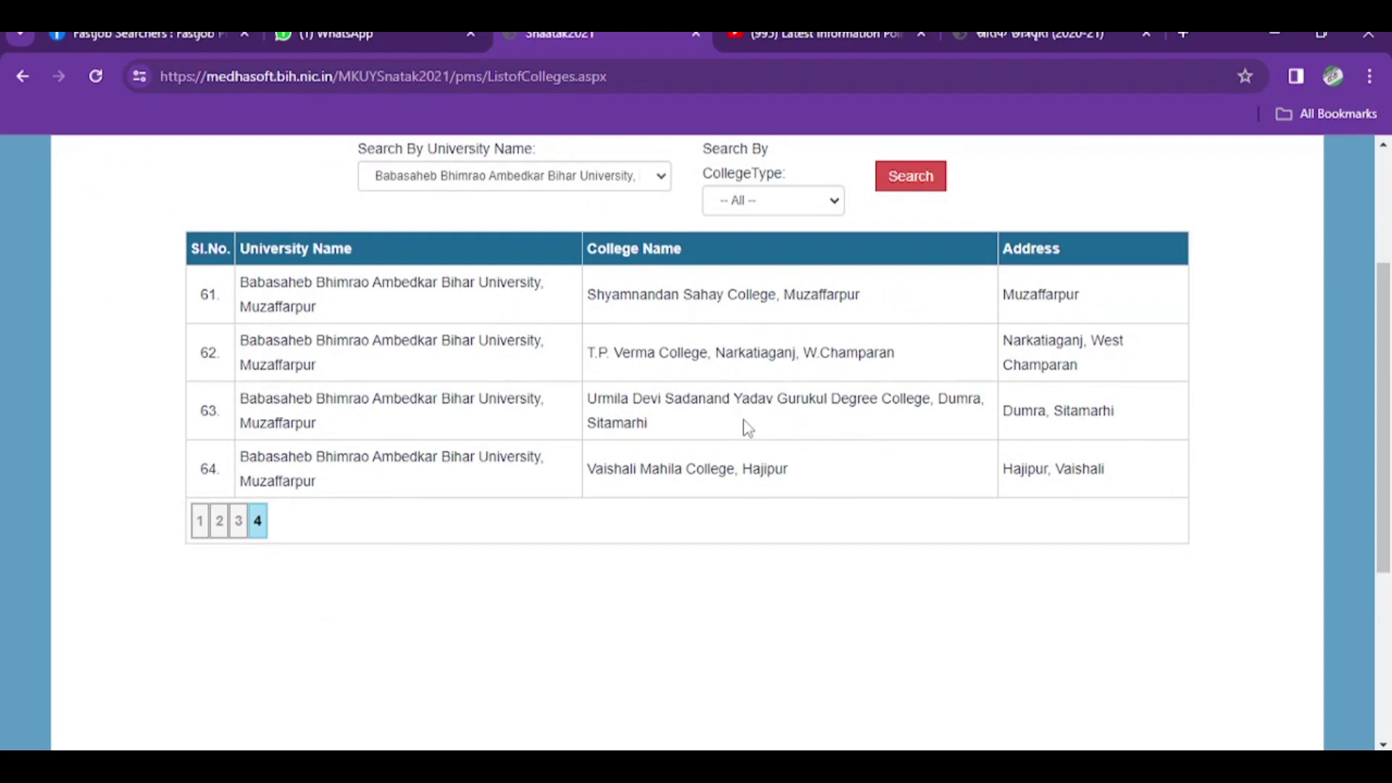
pyautogui.click(239, 521)
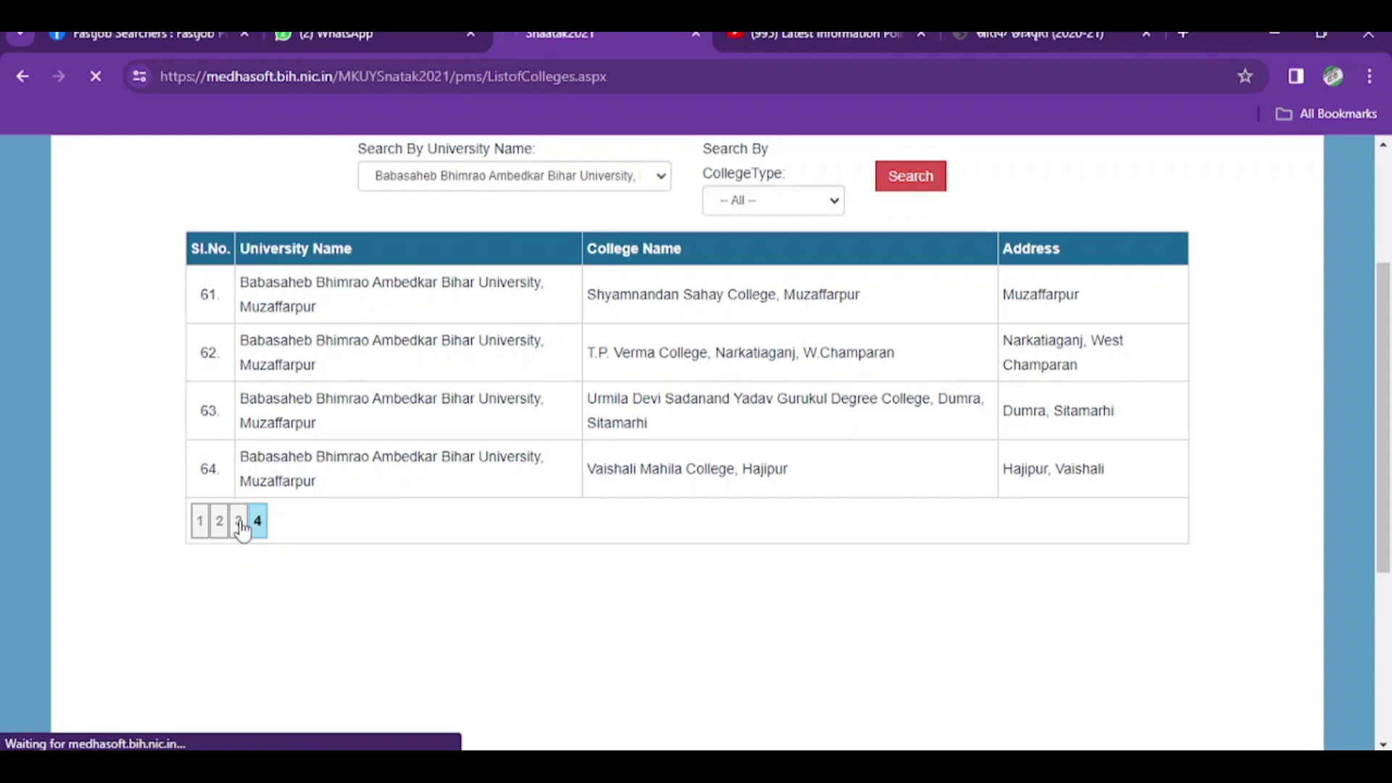
# Open the List of Eligible Students report and search for a result under Babasaheb Bhimrao Ambedkar Bihar University, Muzaffarpur
pyautogui.scroll(3, 1383, 421)
pyautogui.moveTo(501, 278)
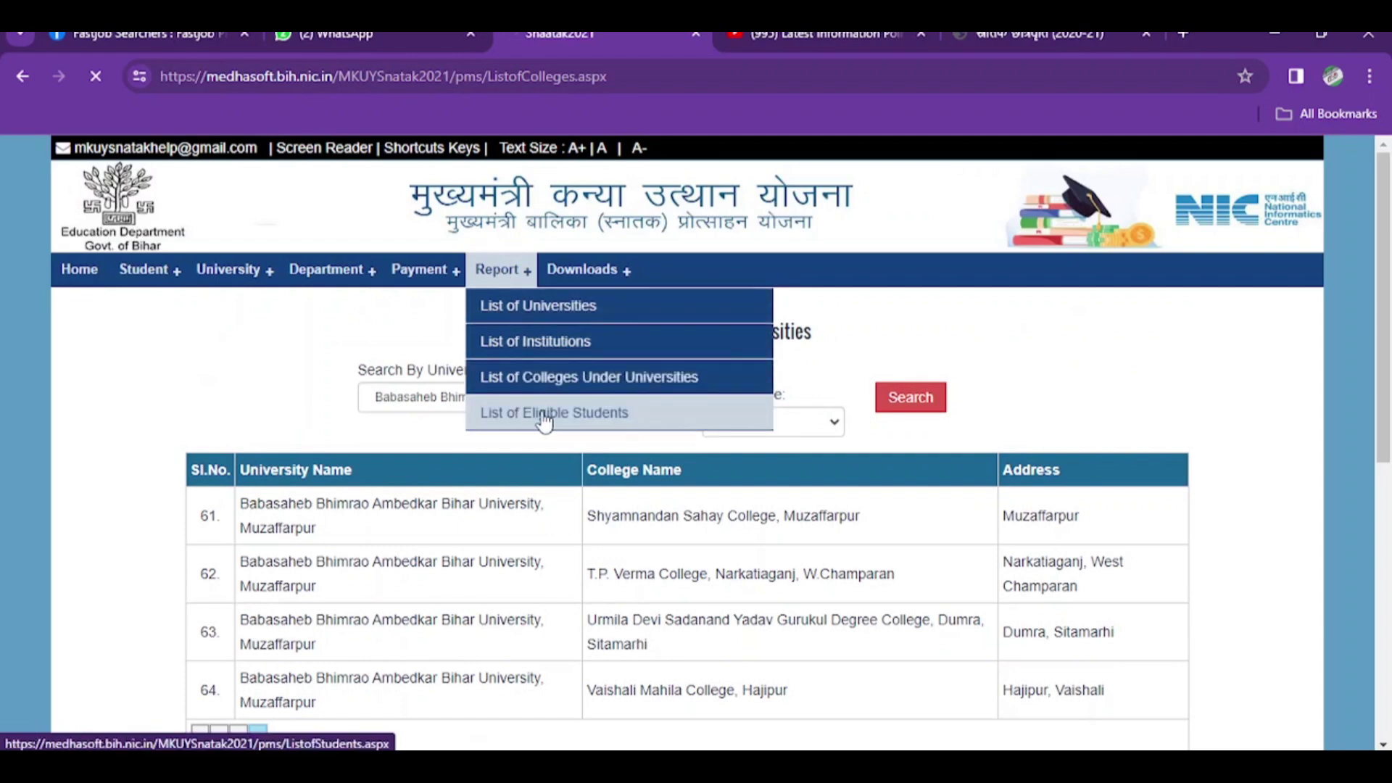
pyautogui.click(608, 414)
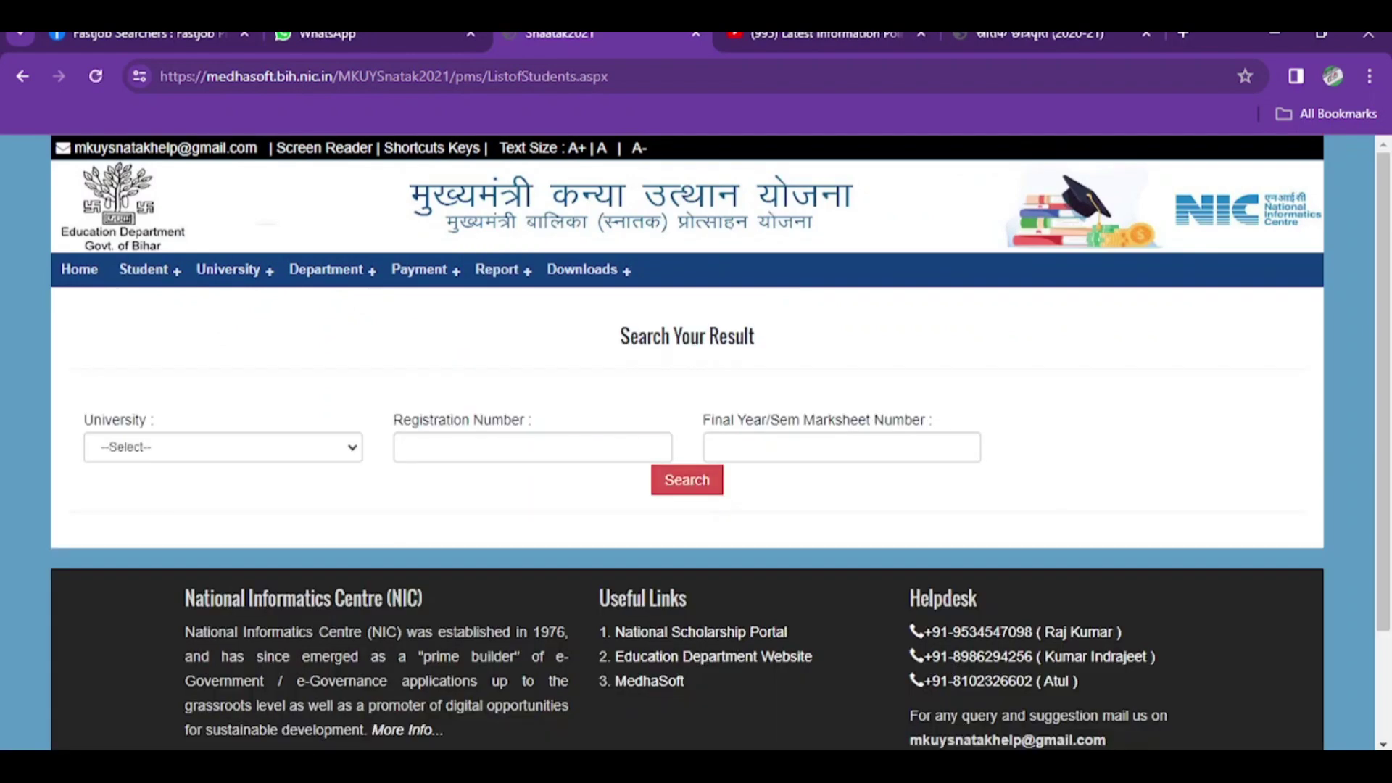
pyautogui.click(248, 453)
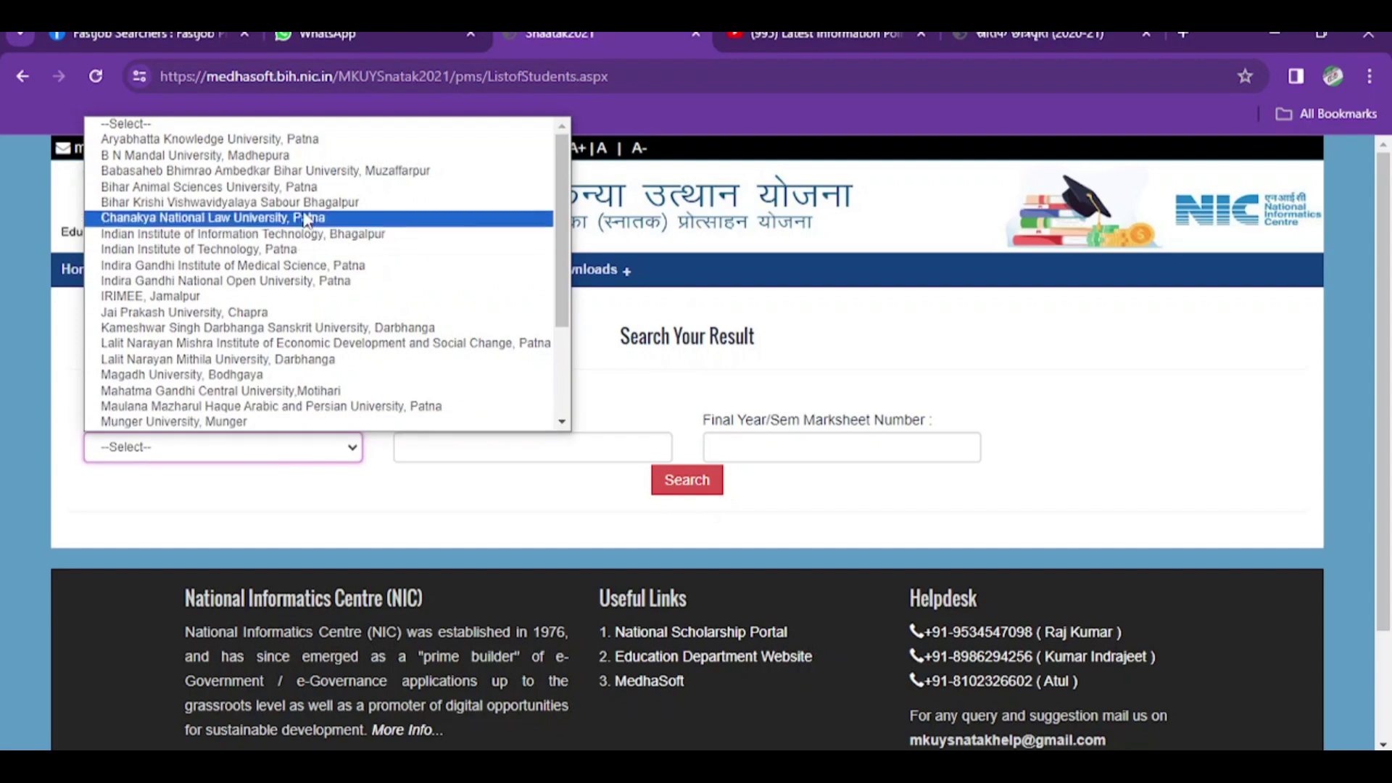
pyautogui.click(312, 172)
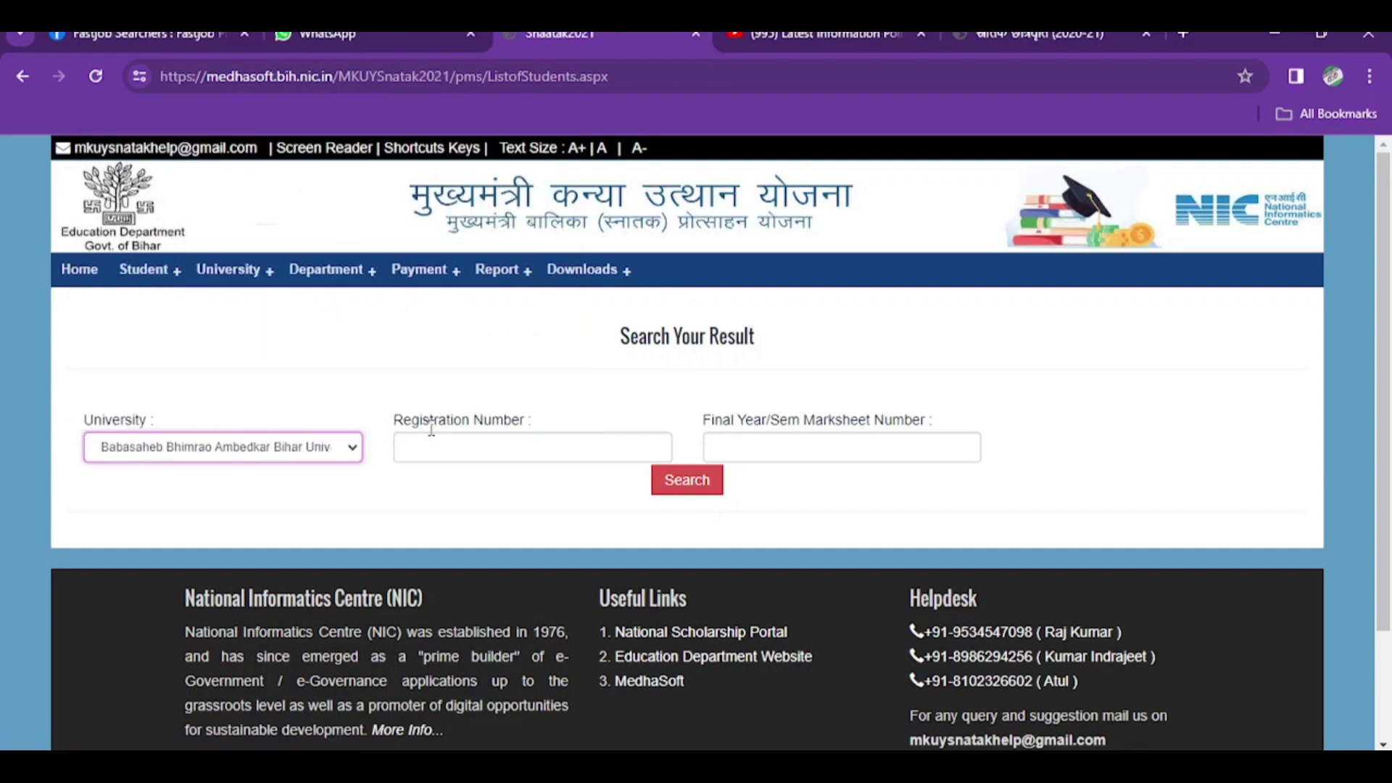
pyautogui.click(459, 439)
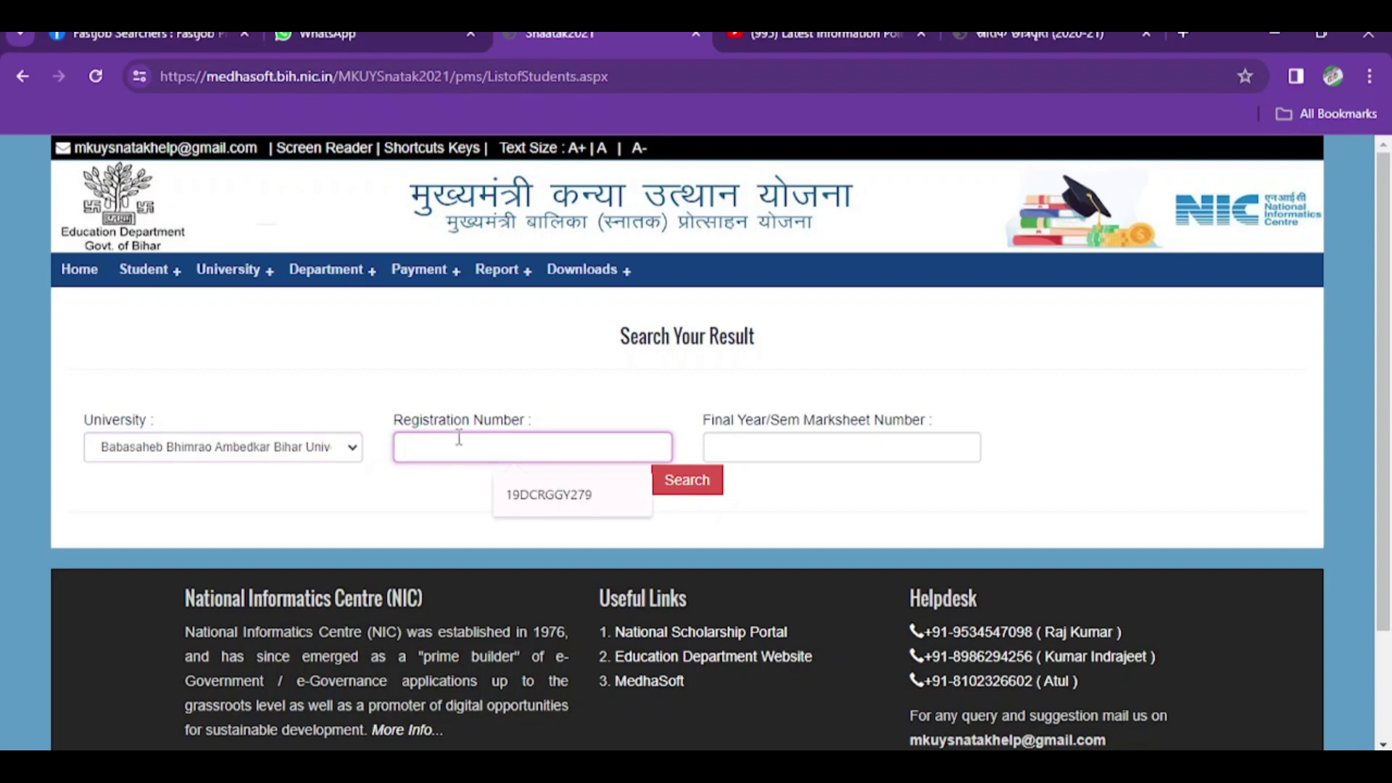
pyautogui.click(436, 526)
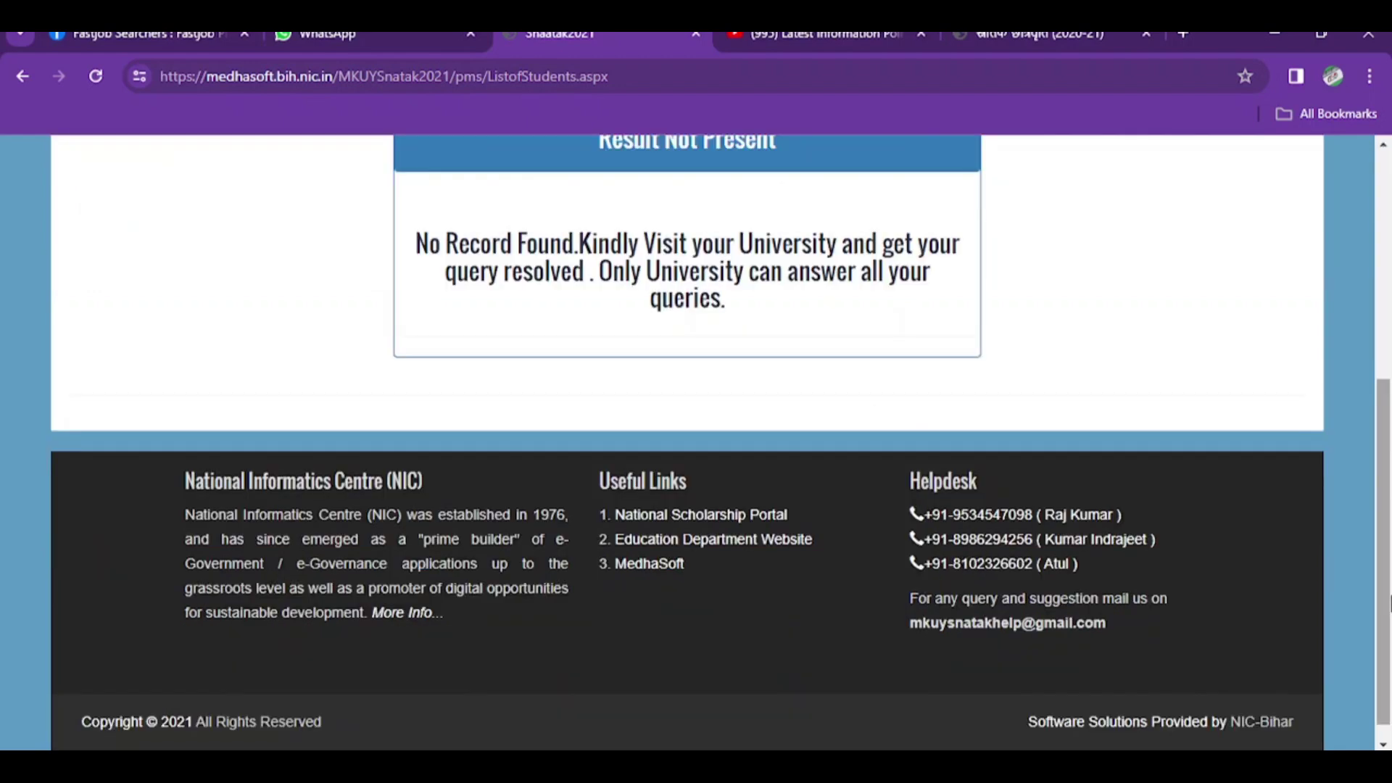
pyautogui.moveTo(1388, 603); pyautogui.dragTo(1388, 591)
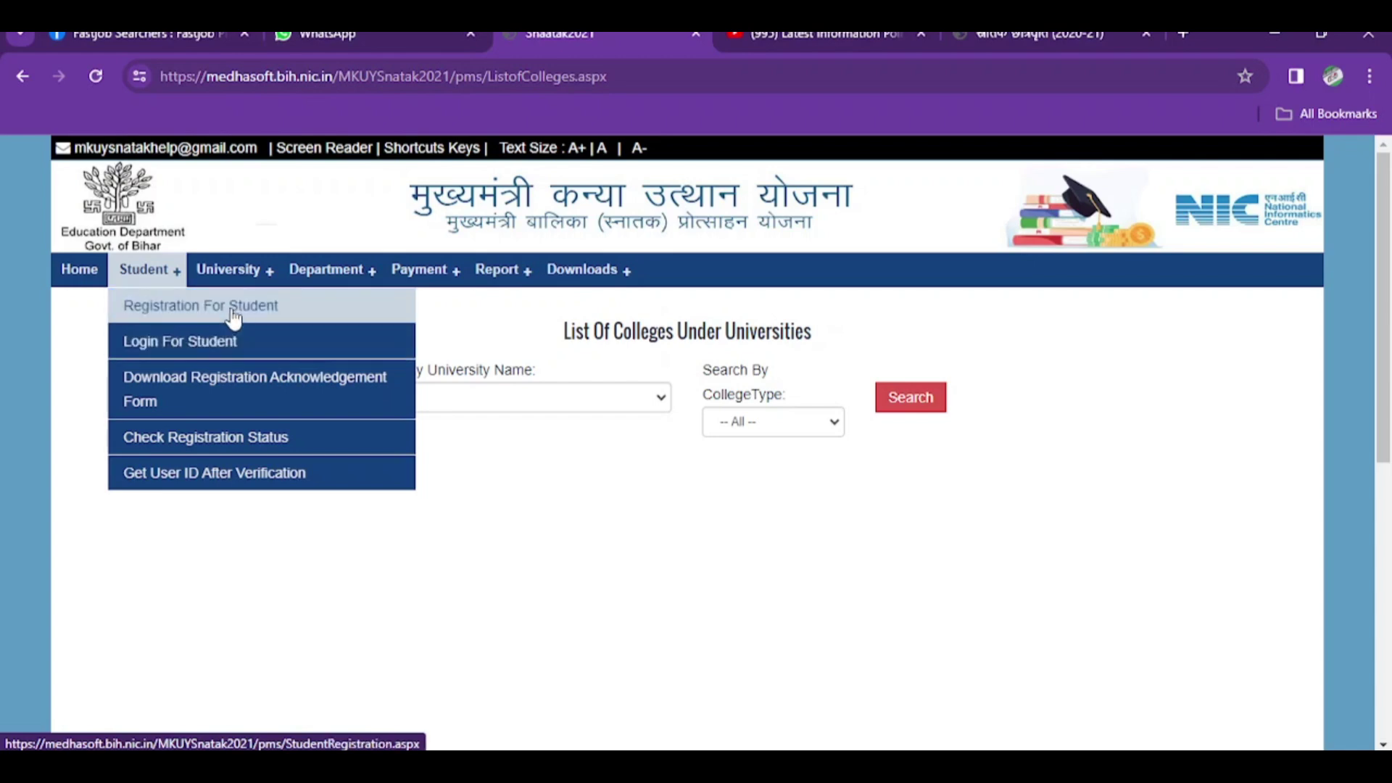
# Open the student registration page, accept all four guideline declarations, and continue to the registration details form
pyautogui.click(210, 312)
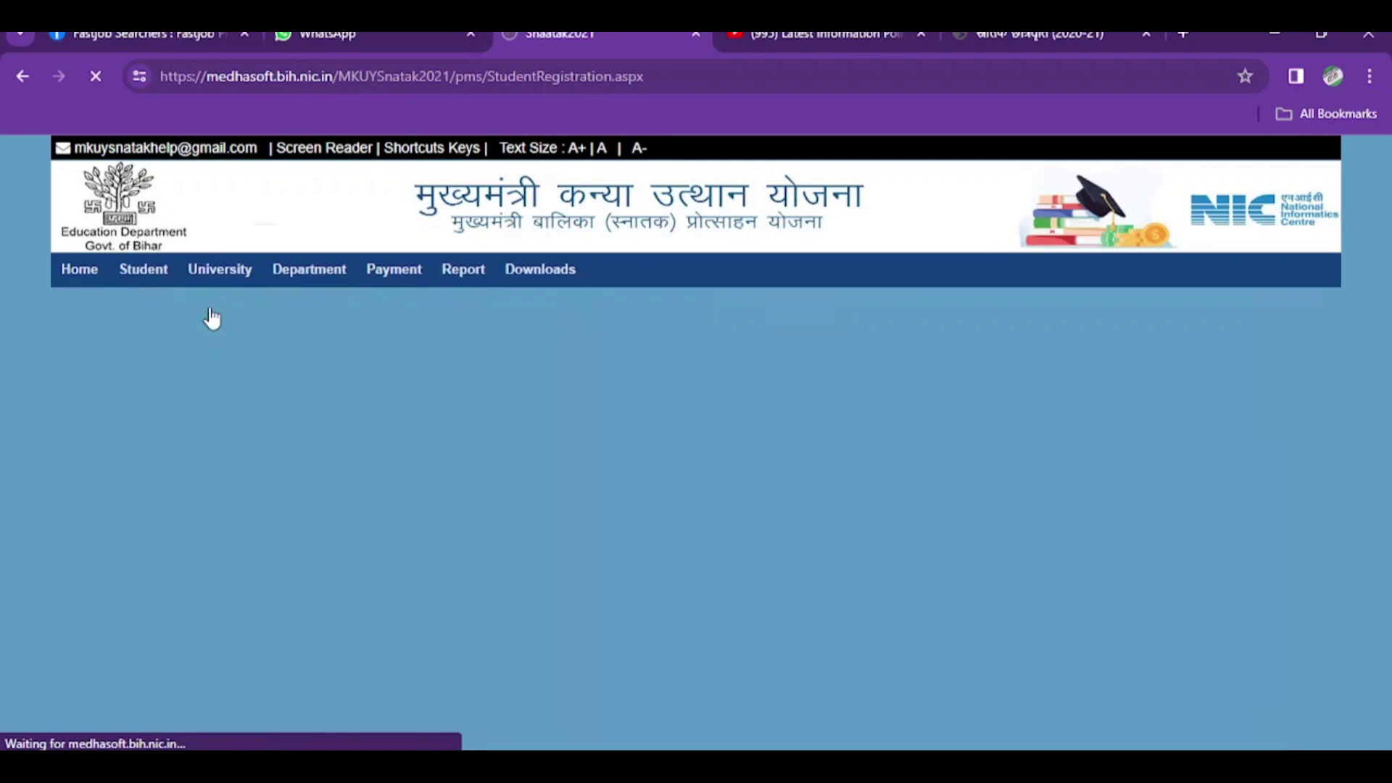
pyautogui.scroll(-4, 696, 425)
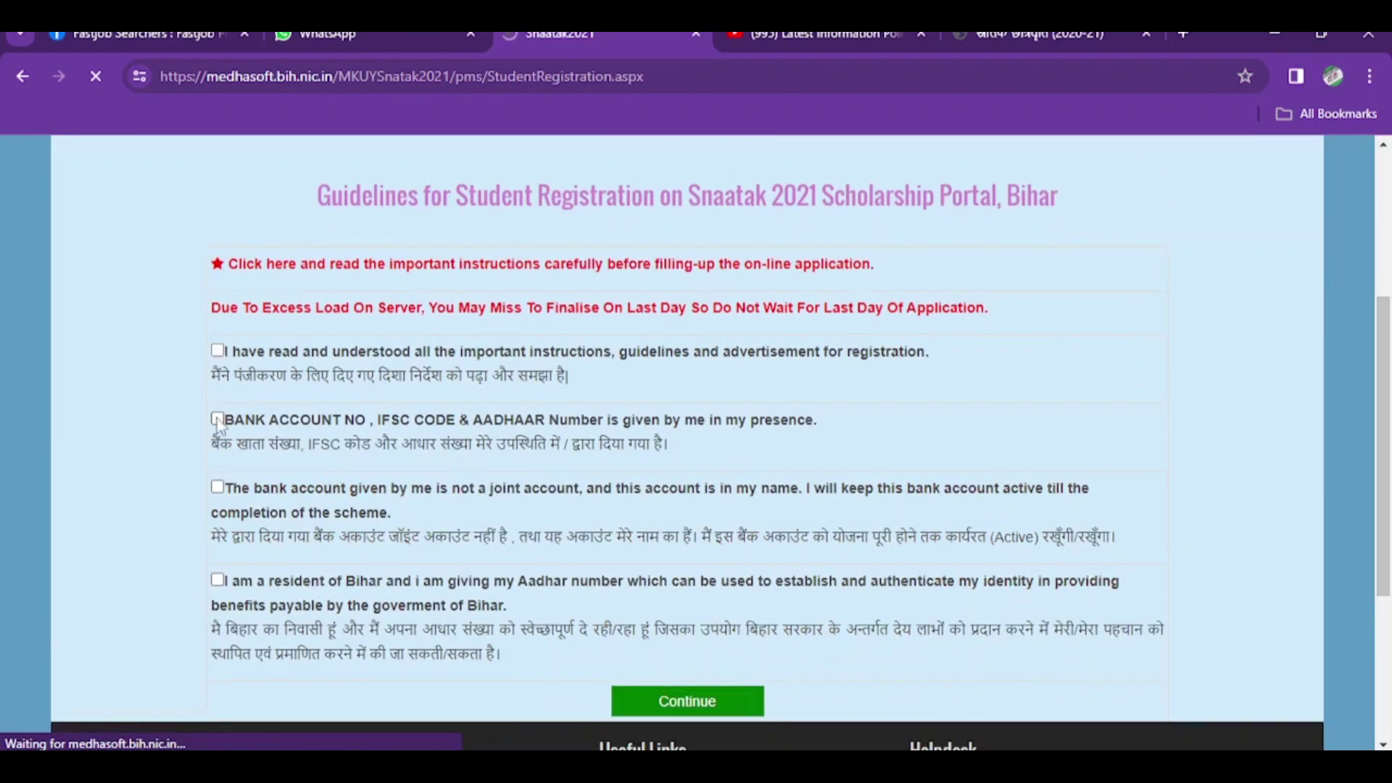
pyautogui.click(217, 419)
pyautogui.click(217, 350)
pyautogui.click(218, 487)
pyautogui.click(218, 579)
pyautogui.click(714, 703)
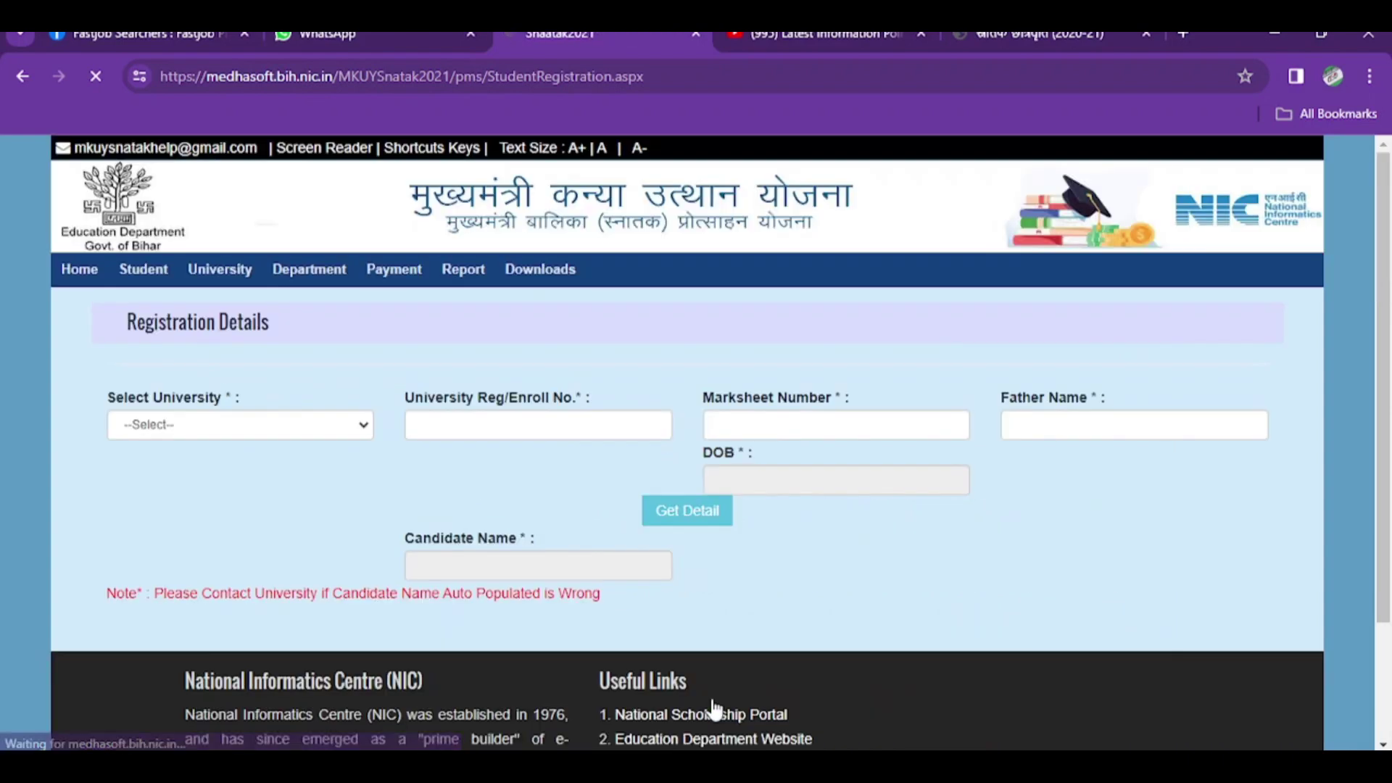
# Select Babasaheb Bhimrao Ambedkar Bihar University, Muzaffarpur, in the registration details and request the candidate's details
pyautogui.click(280, 430)
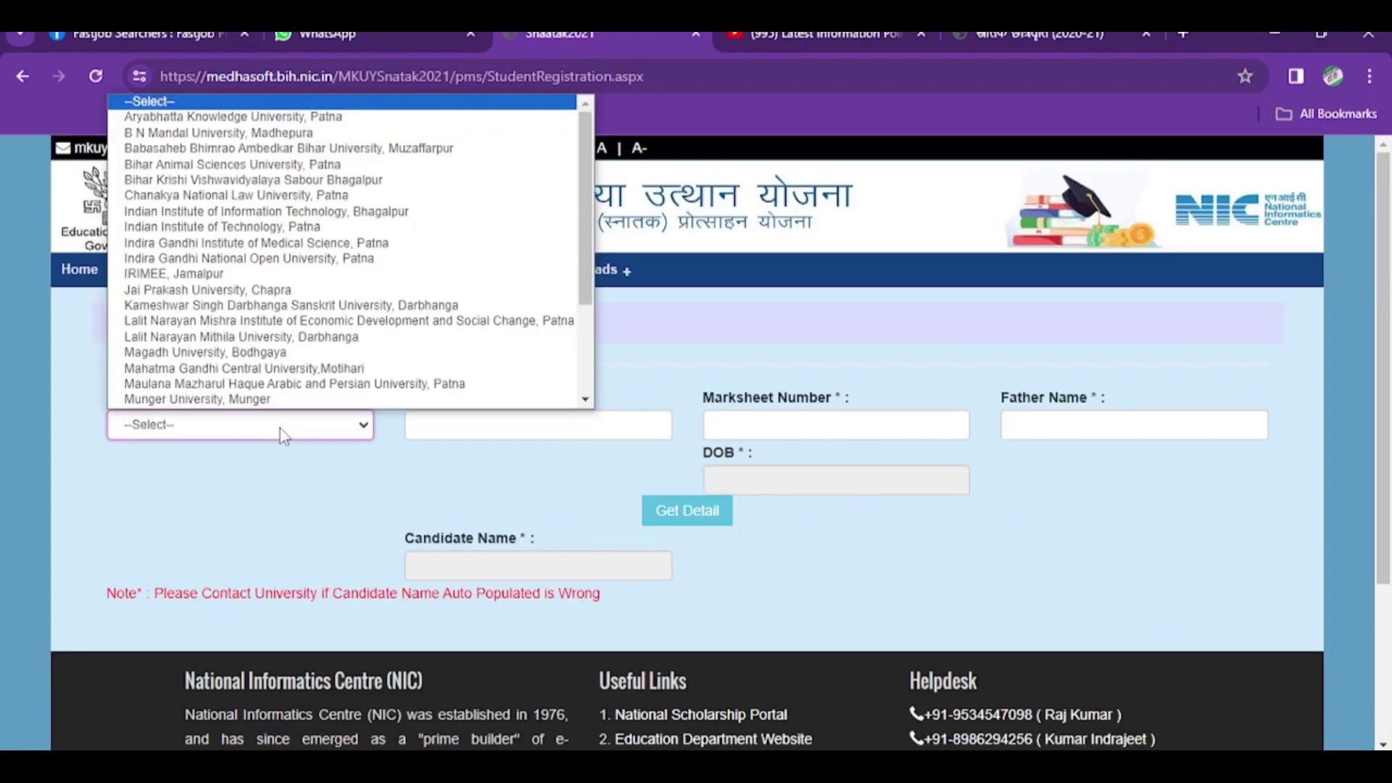
pyautogui.click(338, 149)
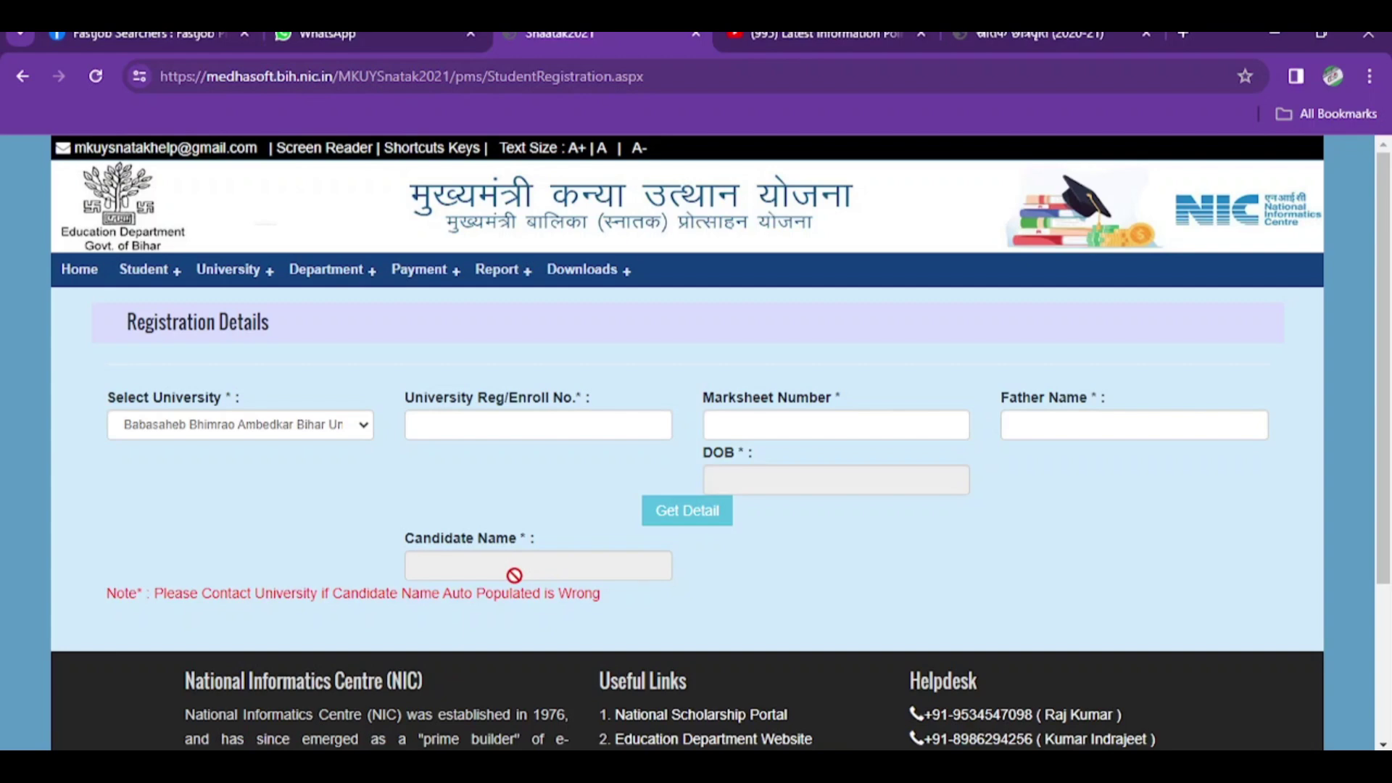
pyautogui.moveTo(437, 260)
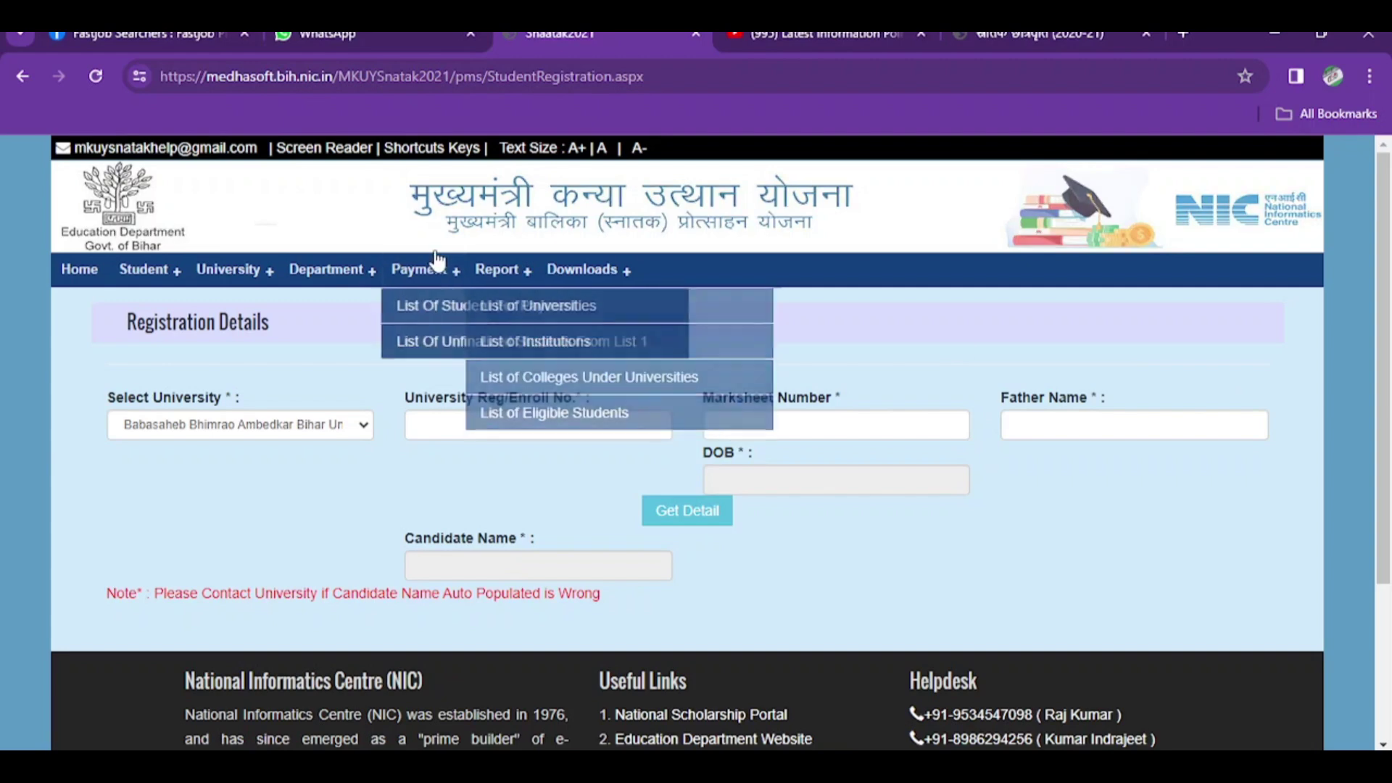
pyautogui.click(688, 513)
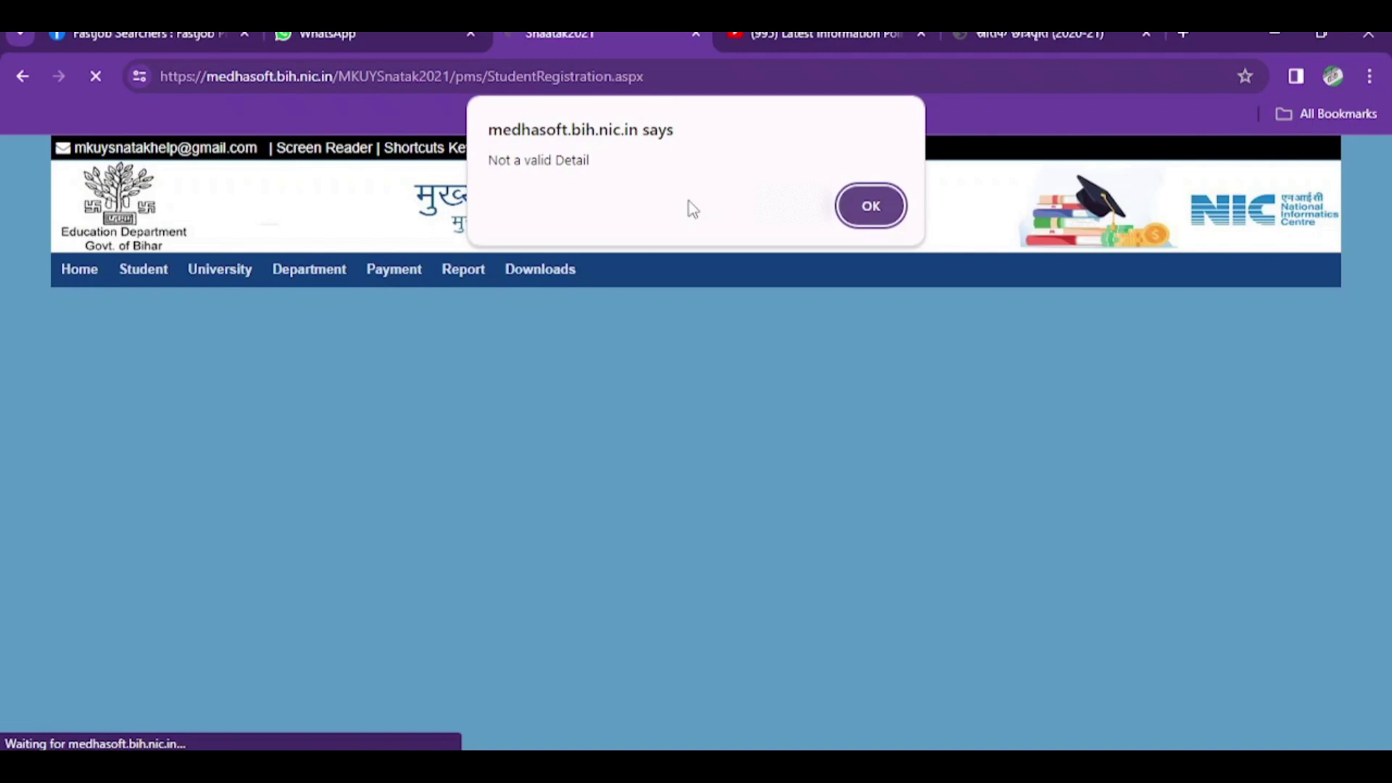
# Dismiss the alert and proceed with the registration details of the Lalit Narayan Mithila University candidate
pyautogui.press('Return')
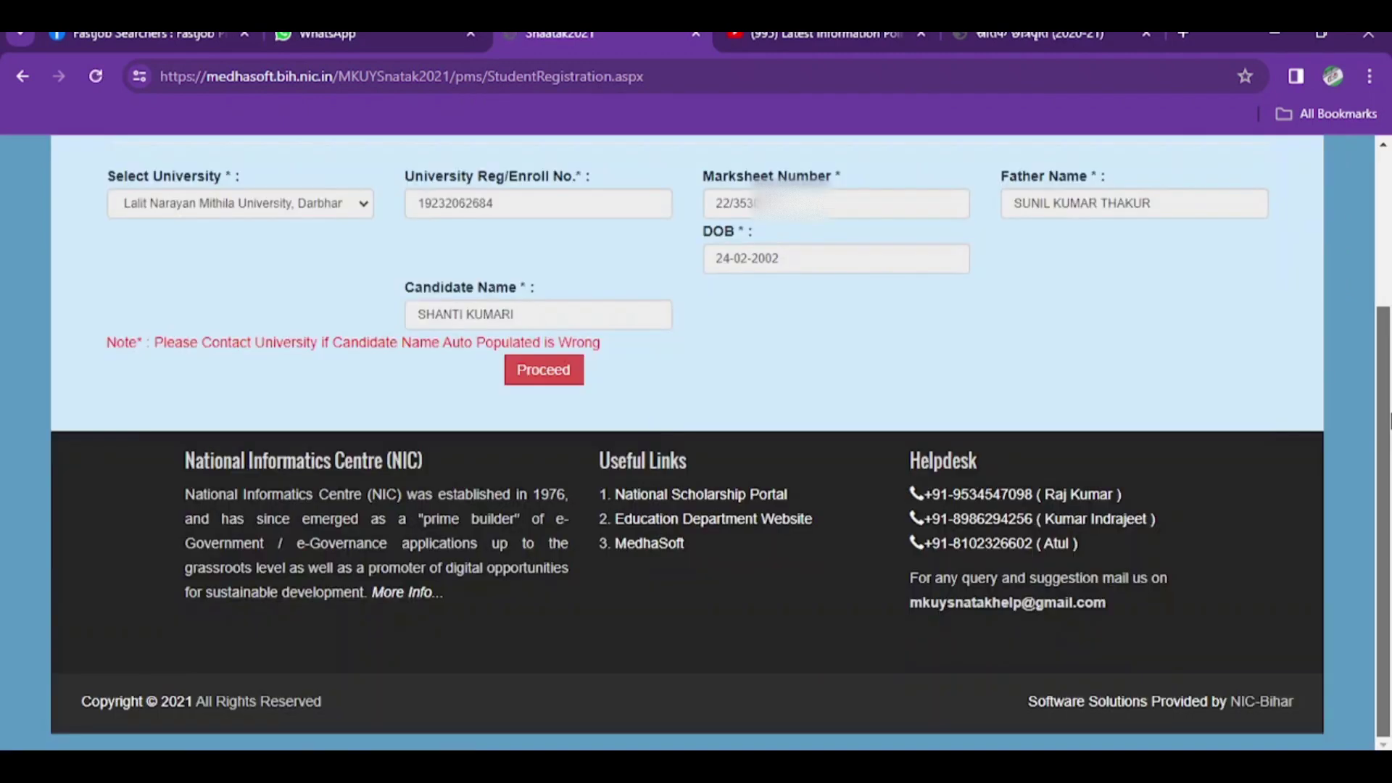
pyautogui.scroll(2, 1387, 346)
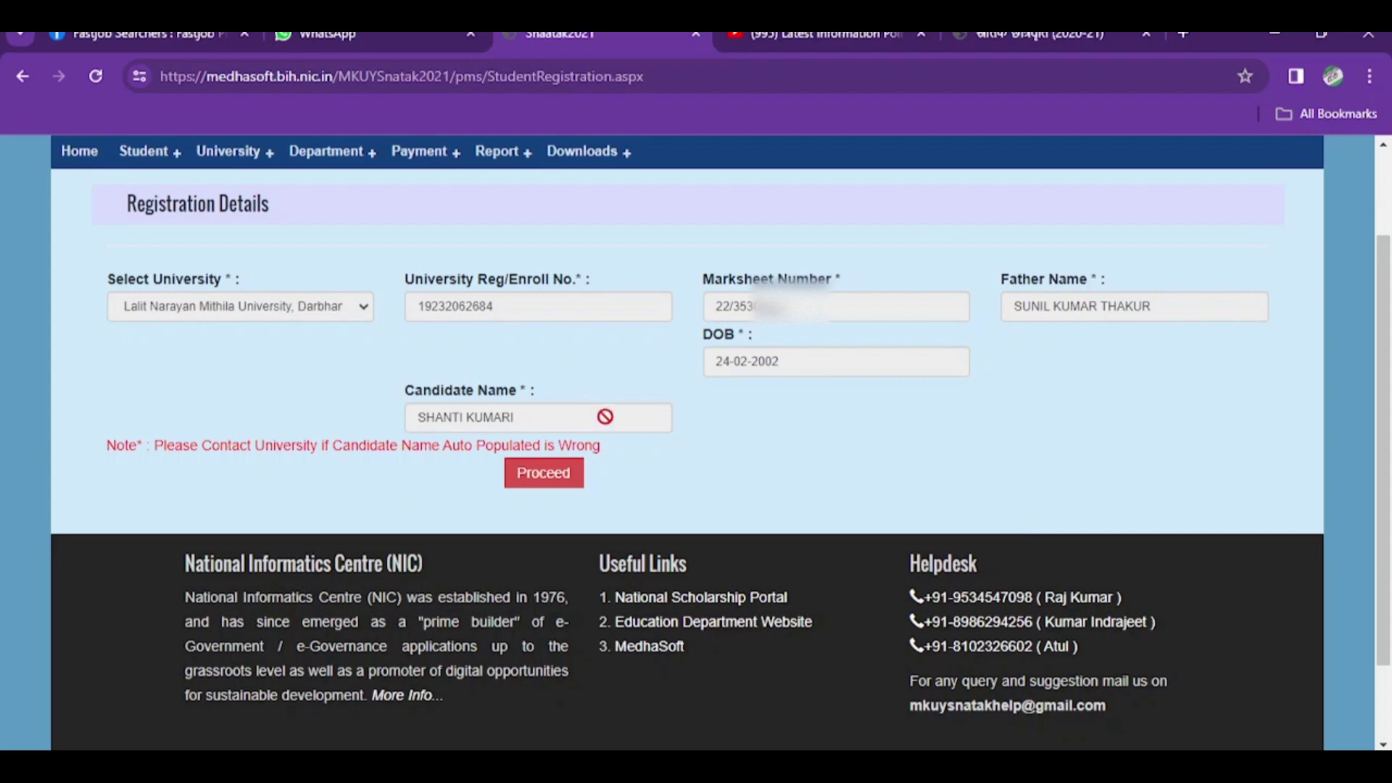
pyautogui.click(542, 477)
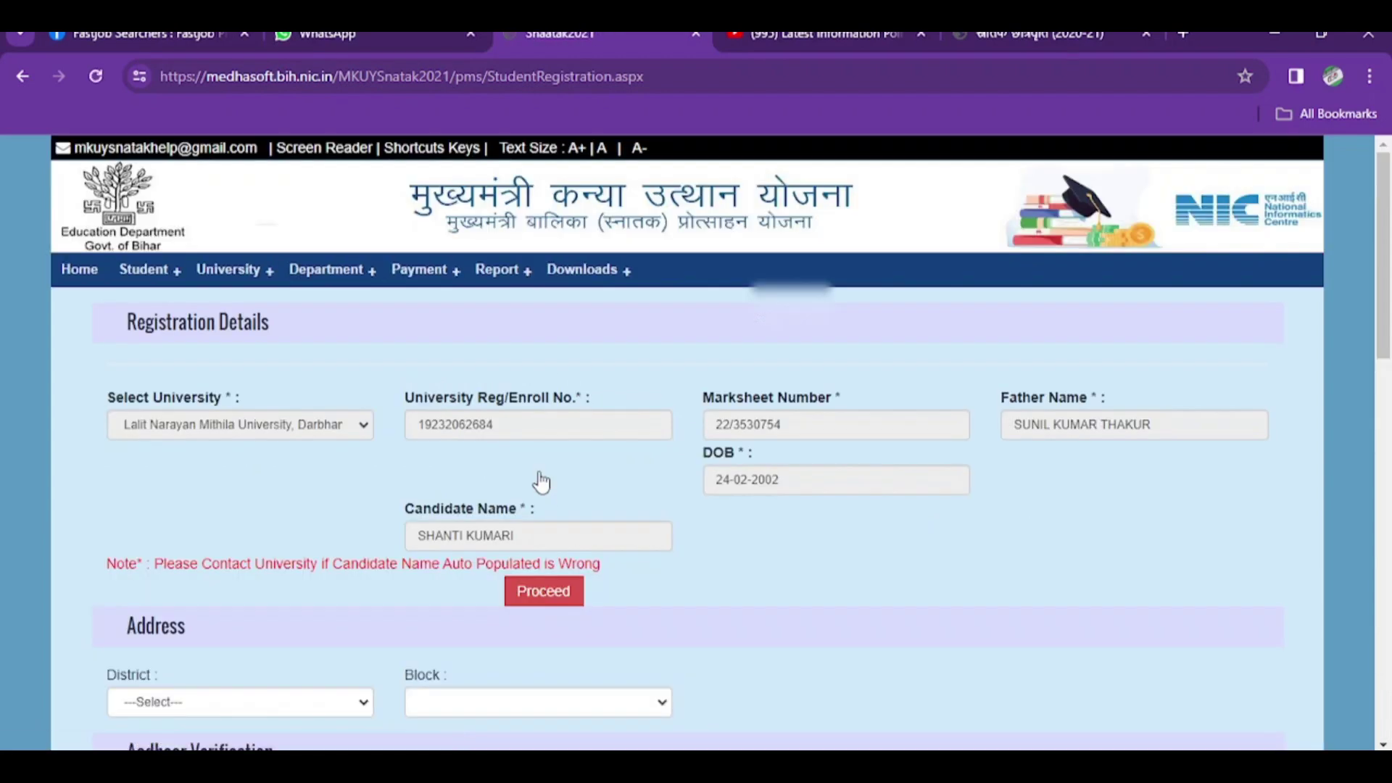
# Set the address district to SHEOHAR and the block to Piprarhi
pyautogui.moveTo(1385, 223); pyautogui.dragTo(1391, 376)
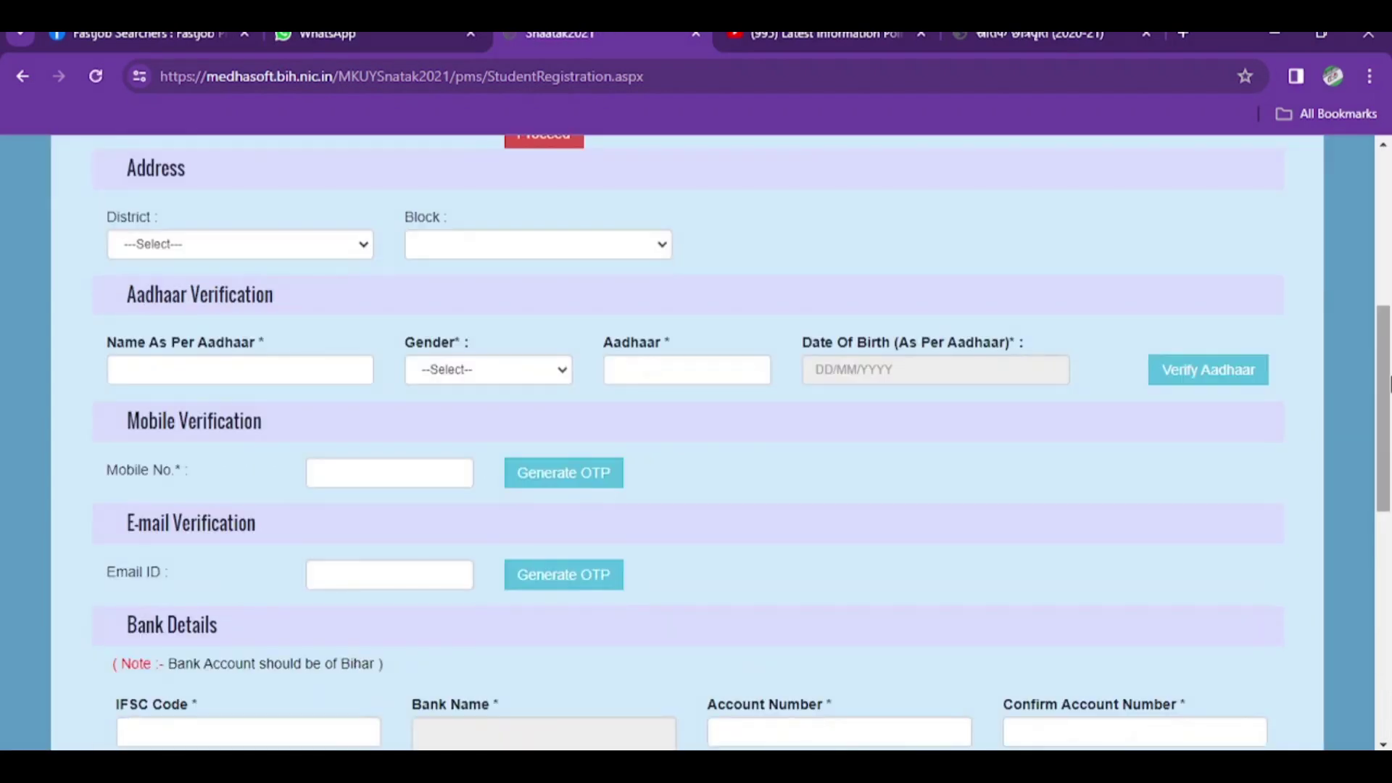
pyautogui.click(228, 251)
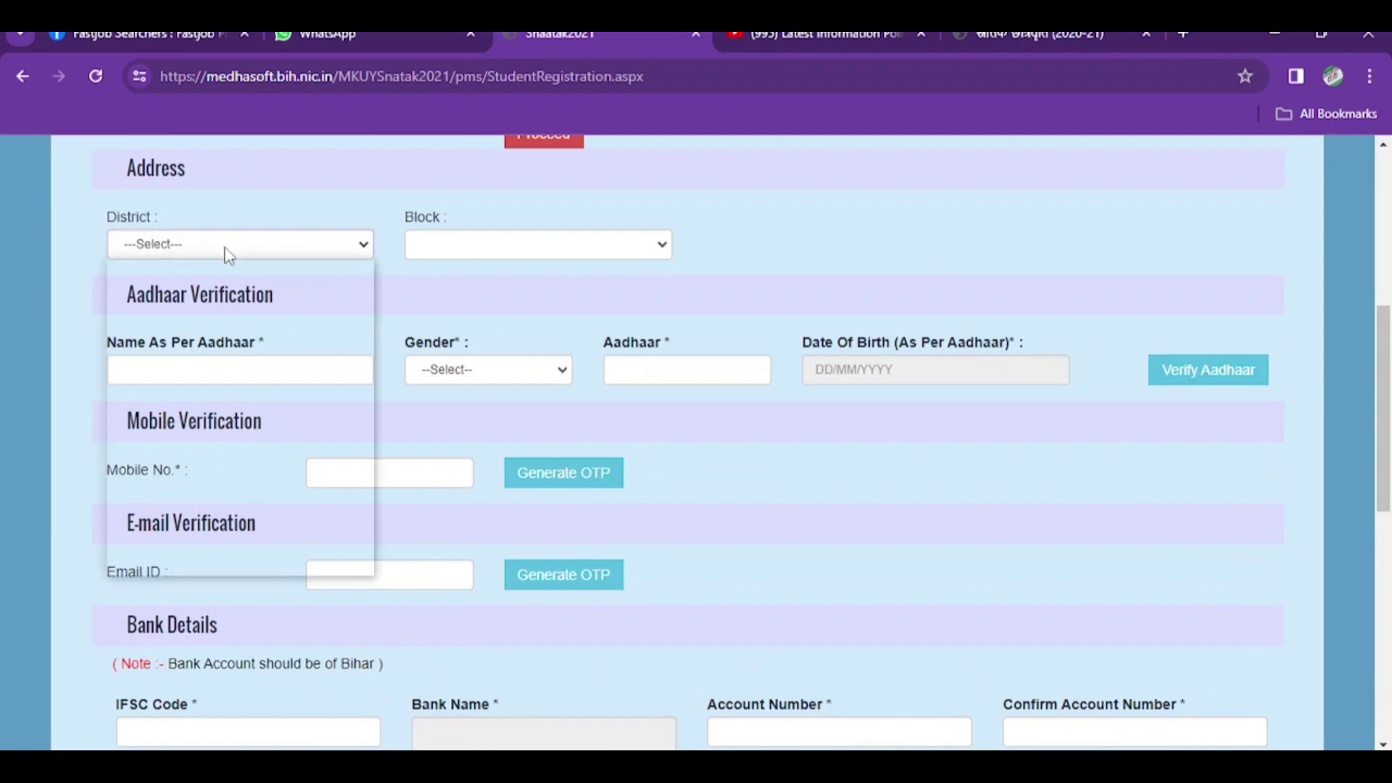
pyautogui.press('s')
pyautogui.press('s')
pyautogui.press('s')
pyautogui.press('s')
pyautogui.press('s')
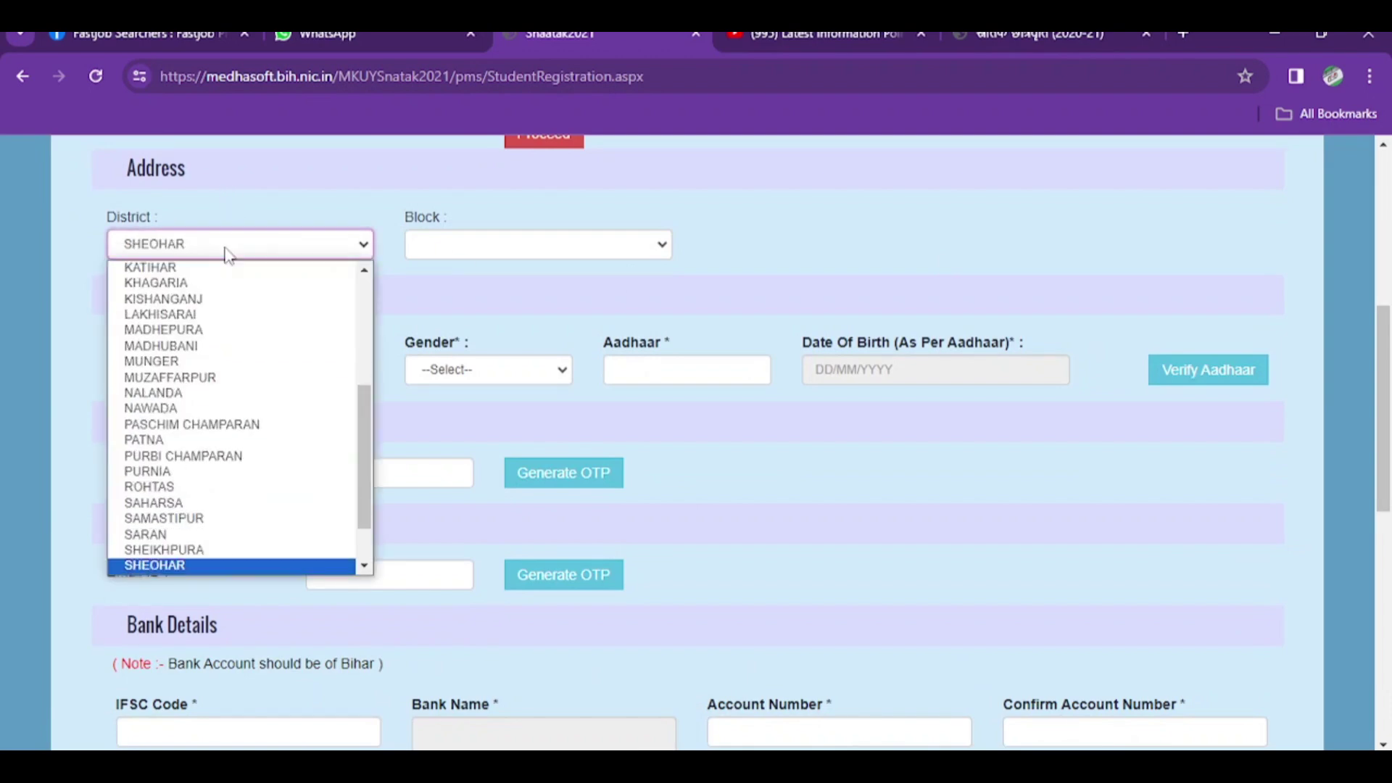
pyautogui.press('Return')
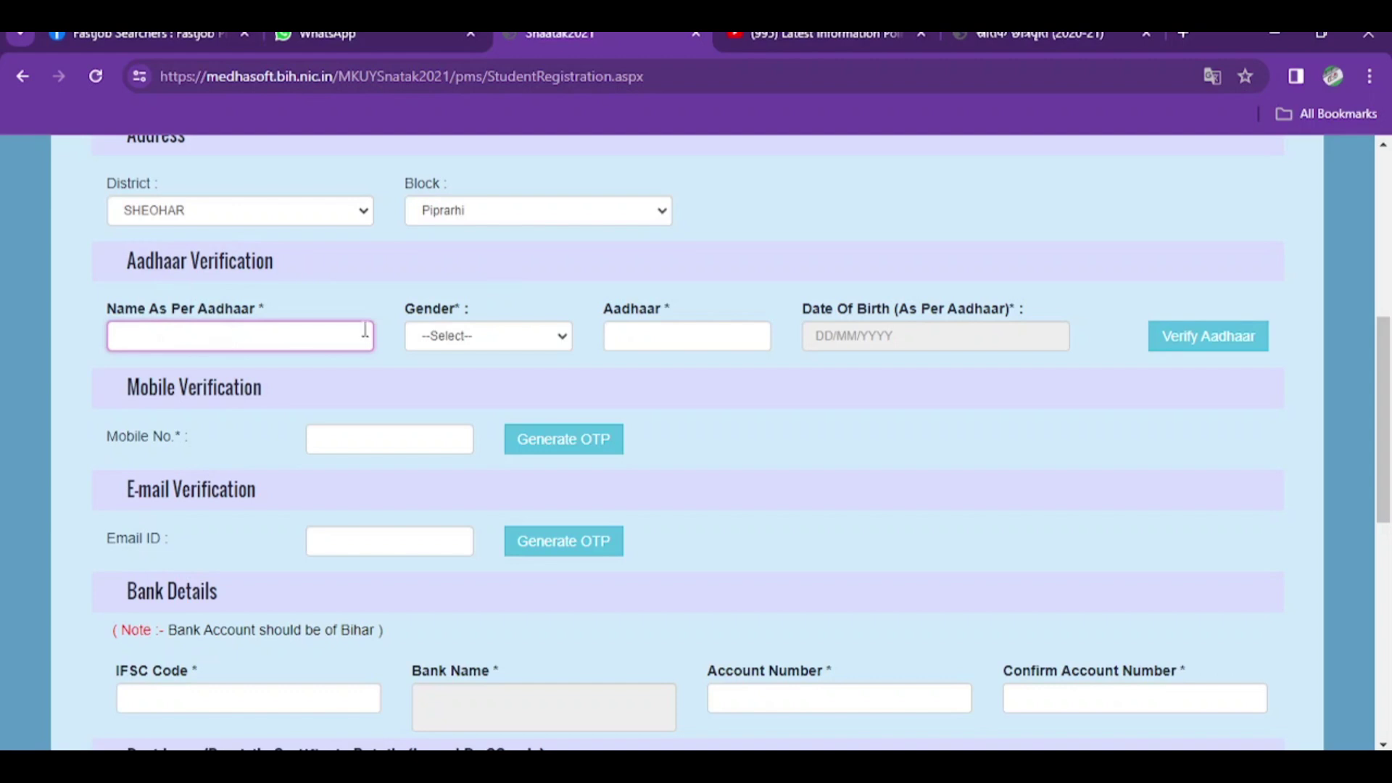
# Set the gender to FEMALE (महिला) in the Aadhaar verification section and inspect the Aadhaar number and date of birth fields
pyautogui.click(490, 341)
pyautogui.click(497, 378)
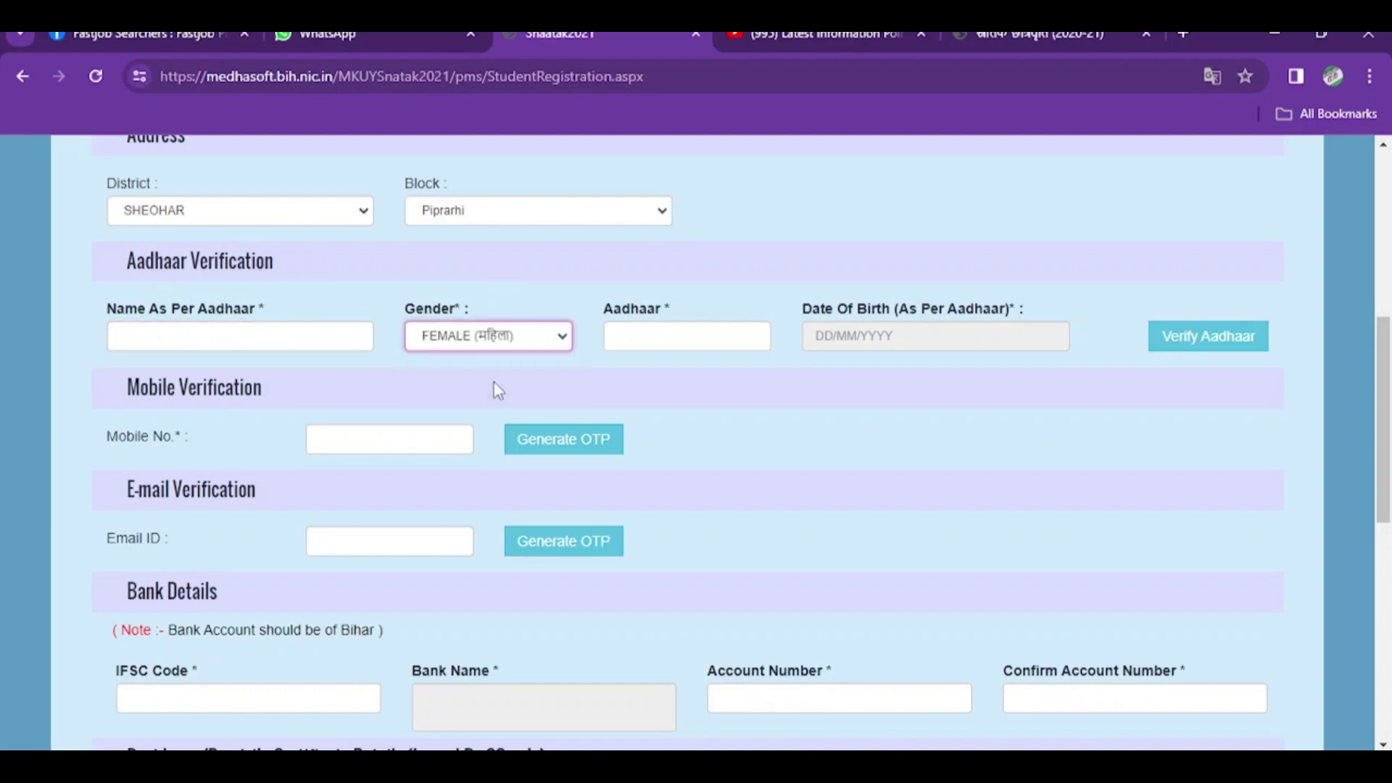
pyautogui.click(710, 338)
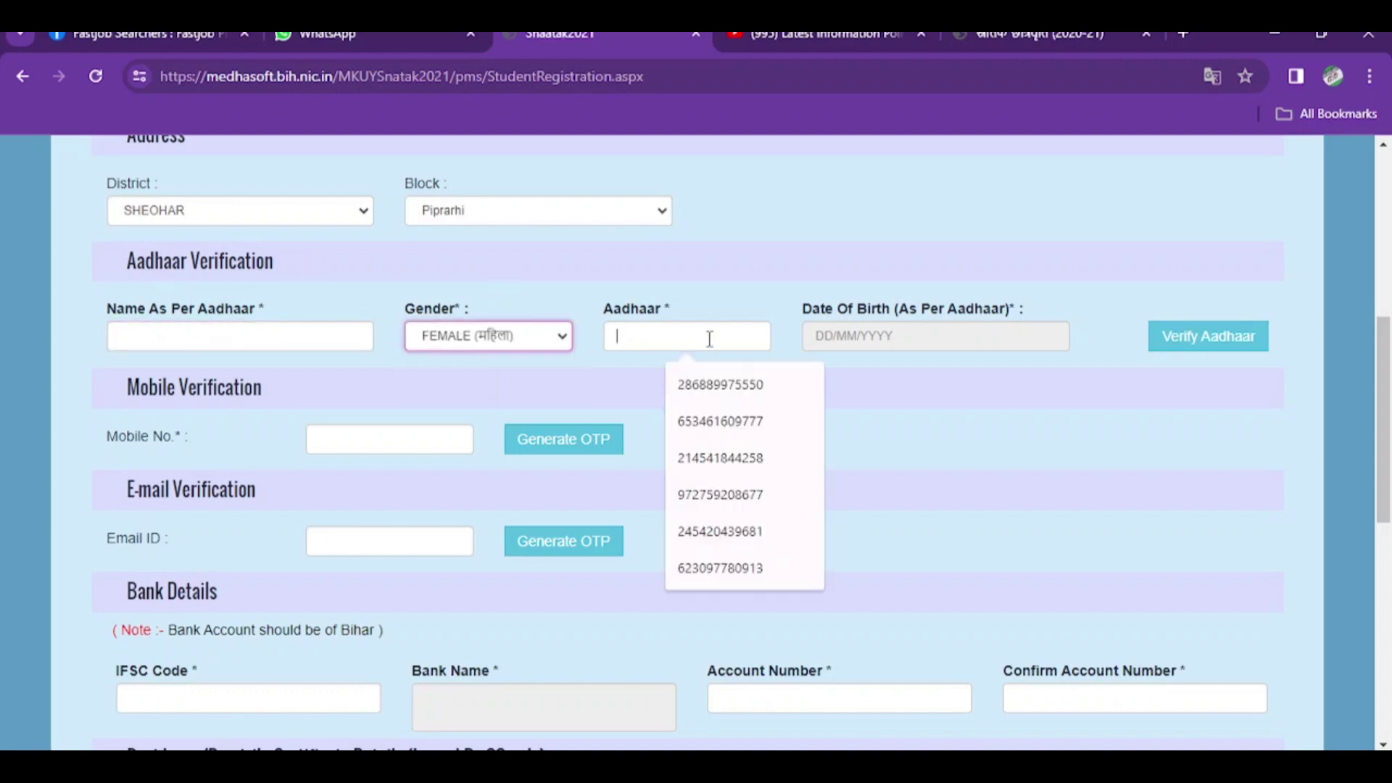
pyautogui.click(860, 337)
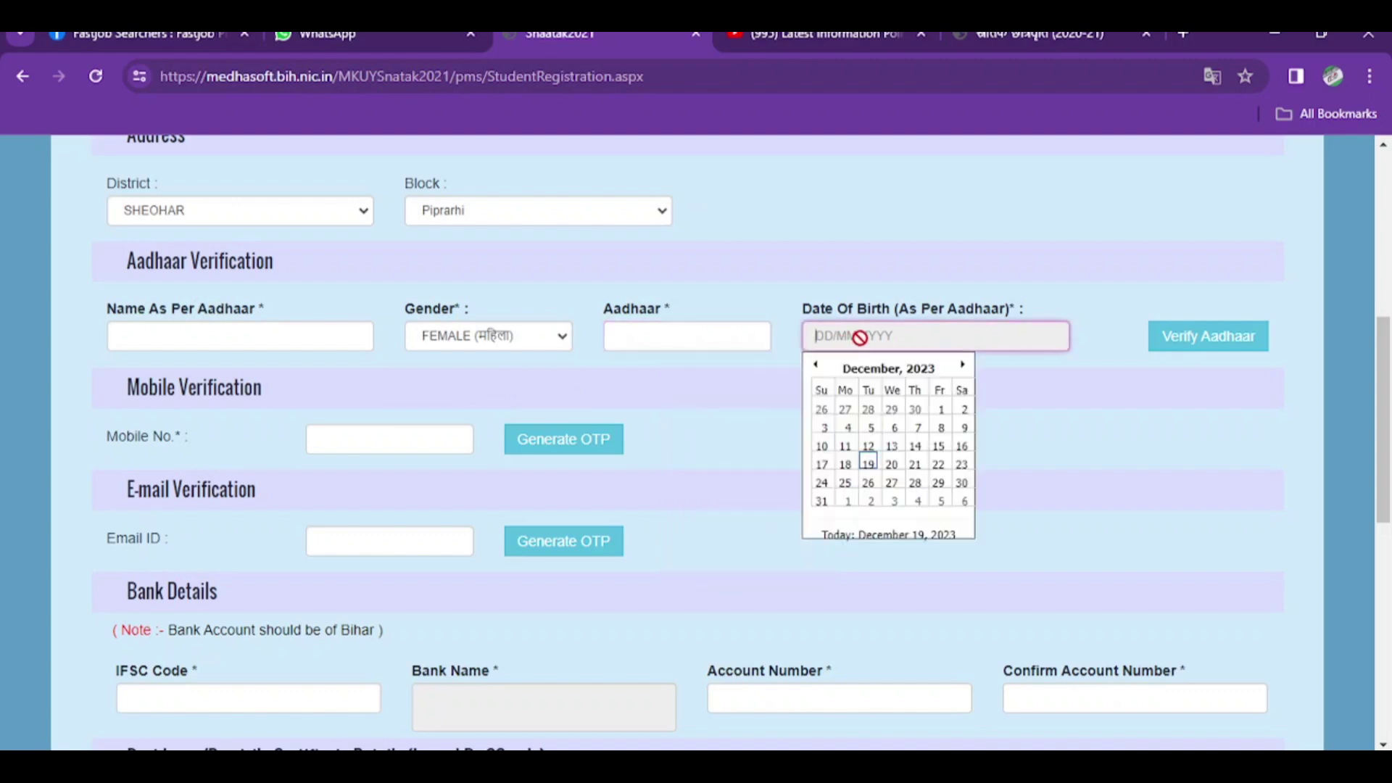
pyautogui.click(896, 371)
pyautogui.click(896, 371)
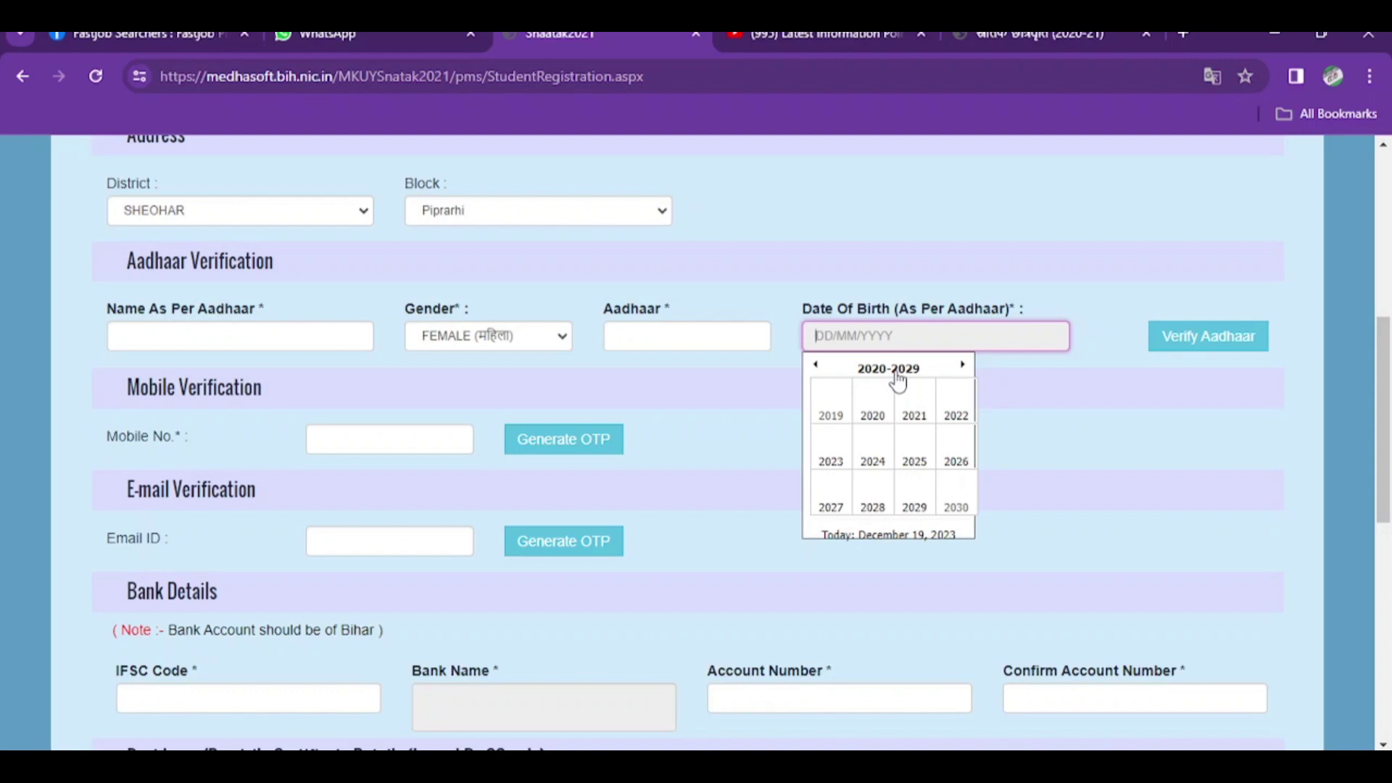
pyautogui.click(716, 407)
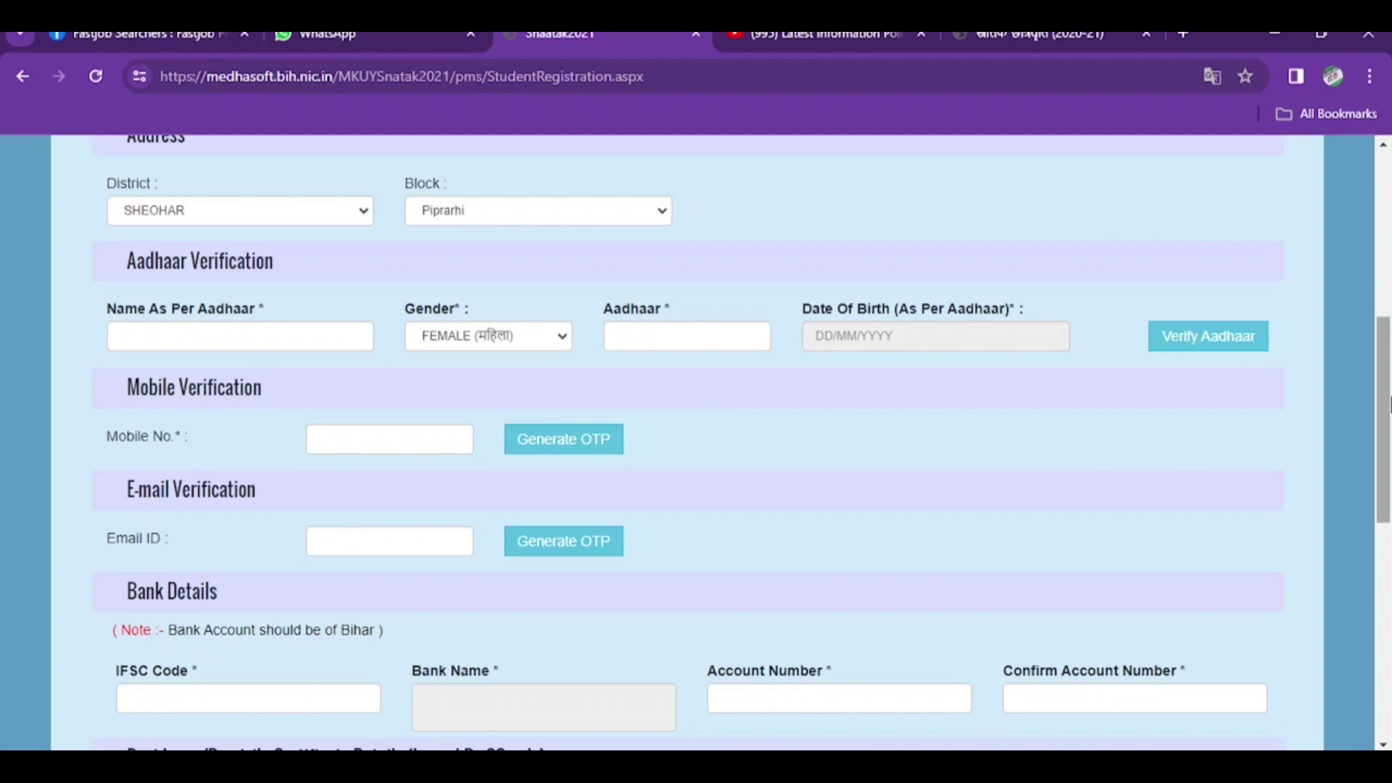
# Enter CBIN0R10001 as the IFSC code in the bank details
pyautogui.moveTo(1389, 402); pyautogui.dragTo(1389, 413)
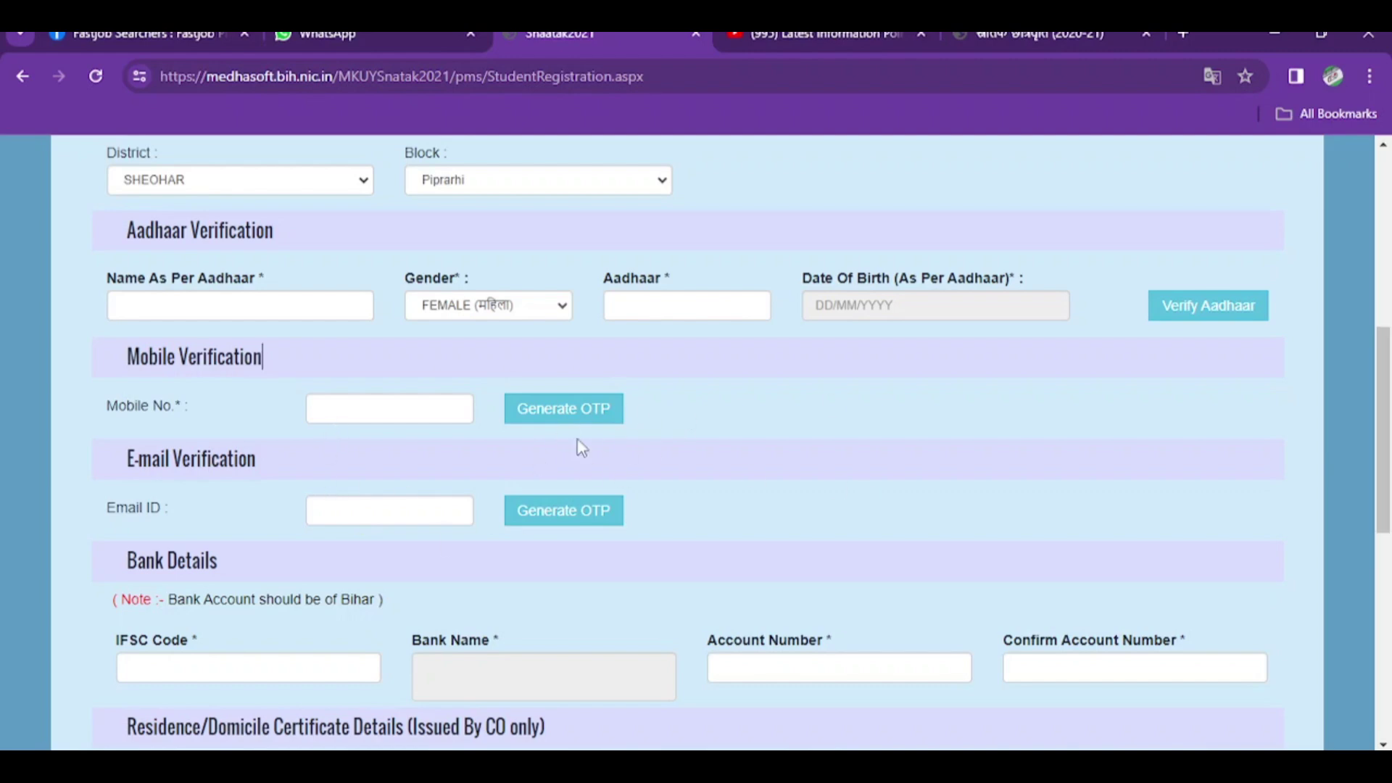
pyautogui.scroll(-5, 1388, 435)
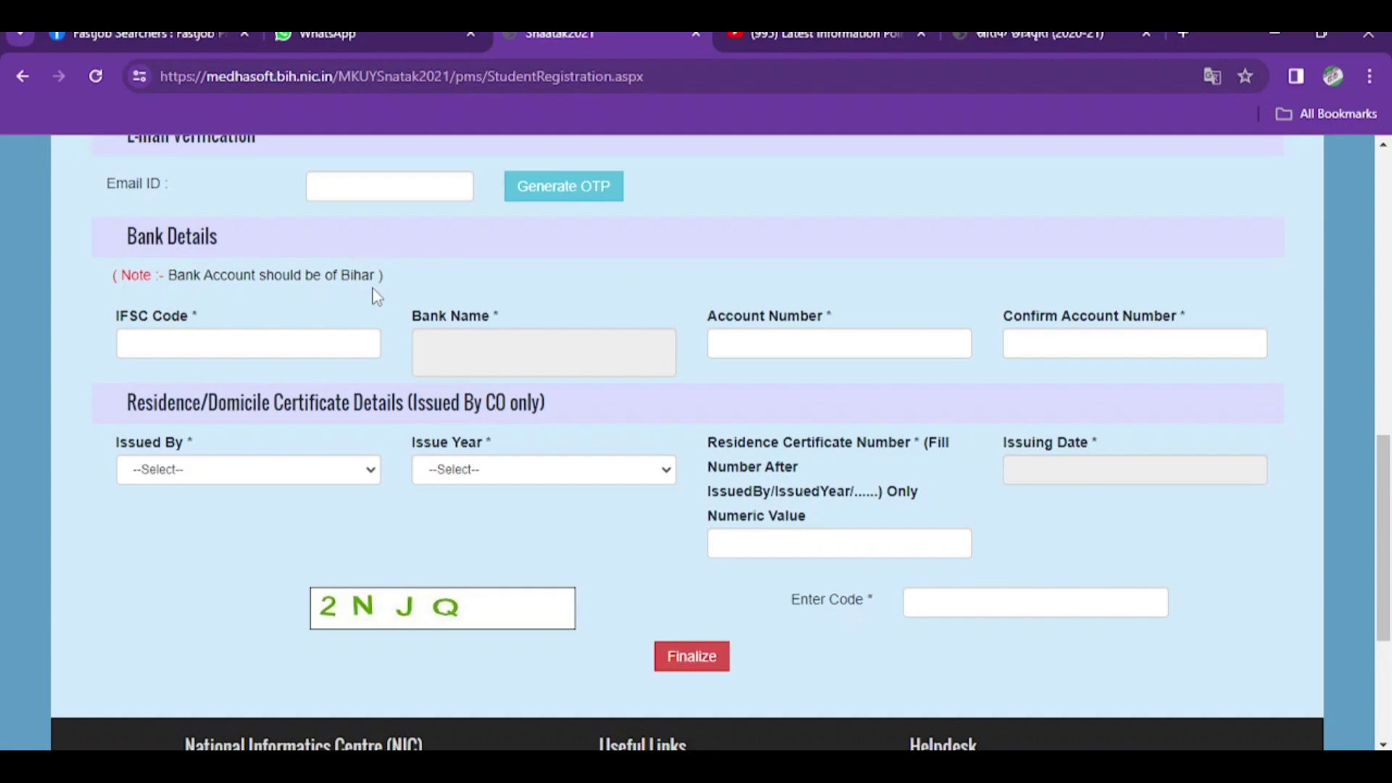
pyautogui.click(238, 346)
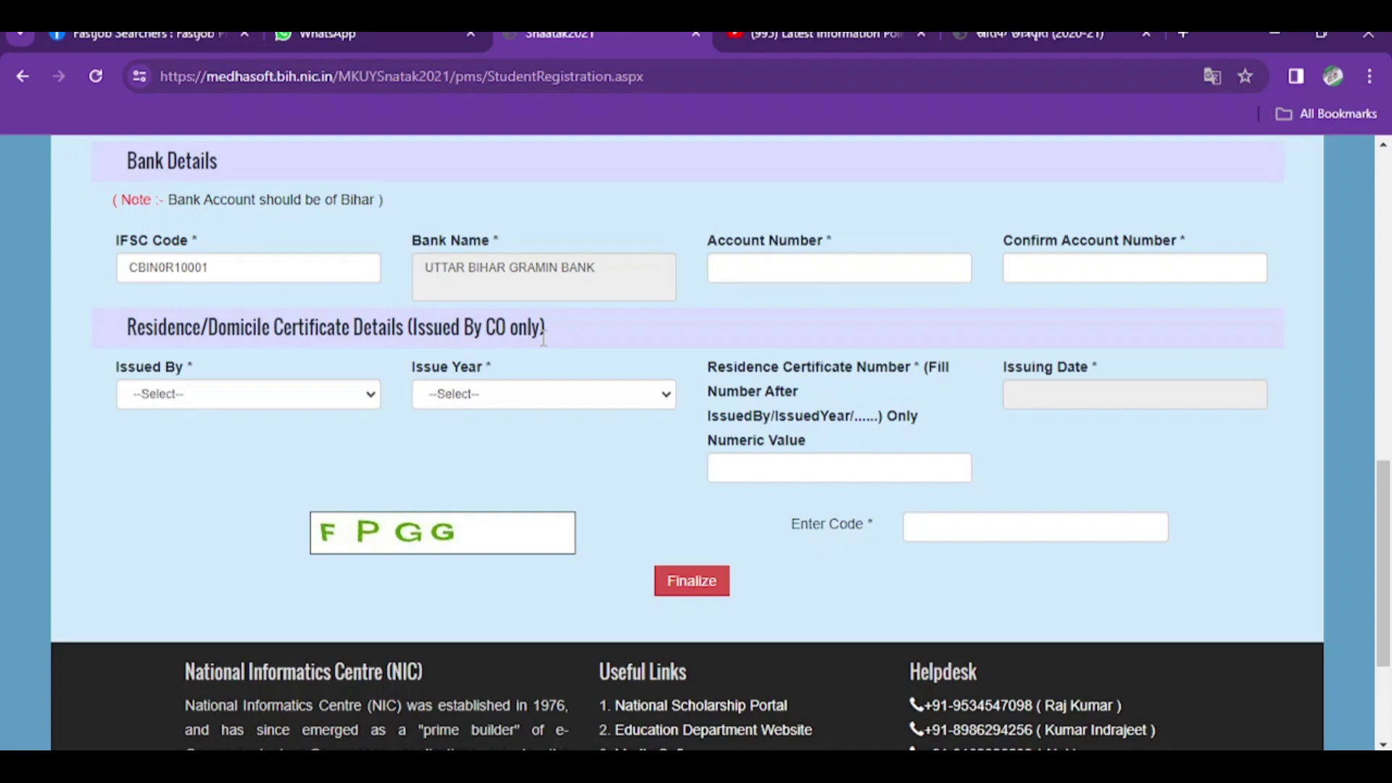
# Set the residence certificate's issuer to BRCCO and issue year to 2023, look at the issuing date calendar, and activate the certificate number field
pyautogui.click(286, 398)
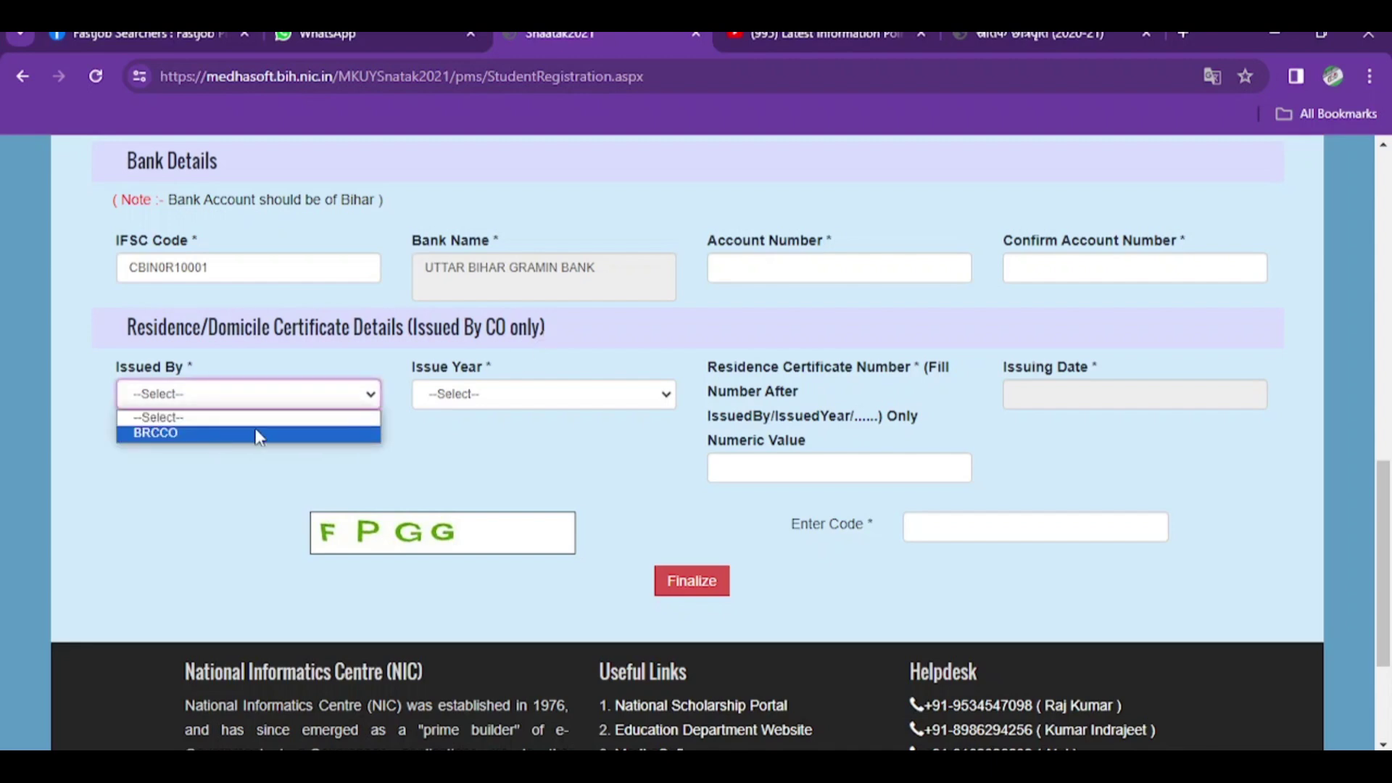
pyautogui.click(171, 434)
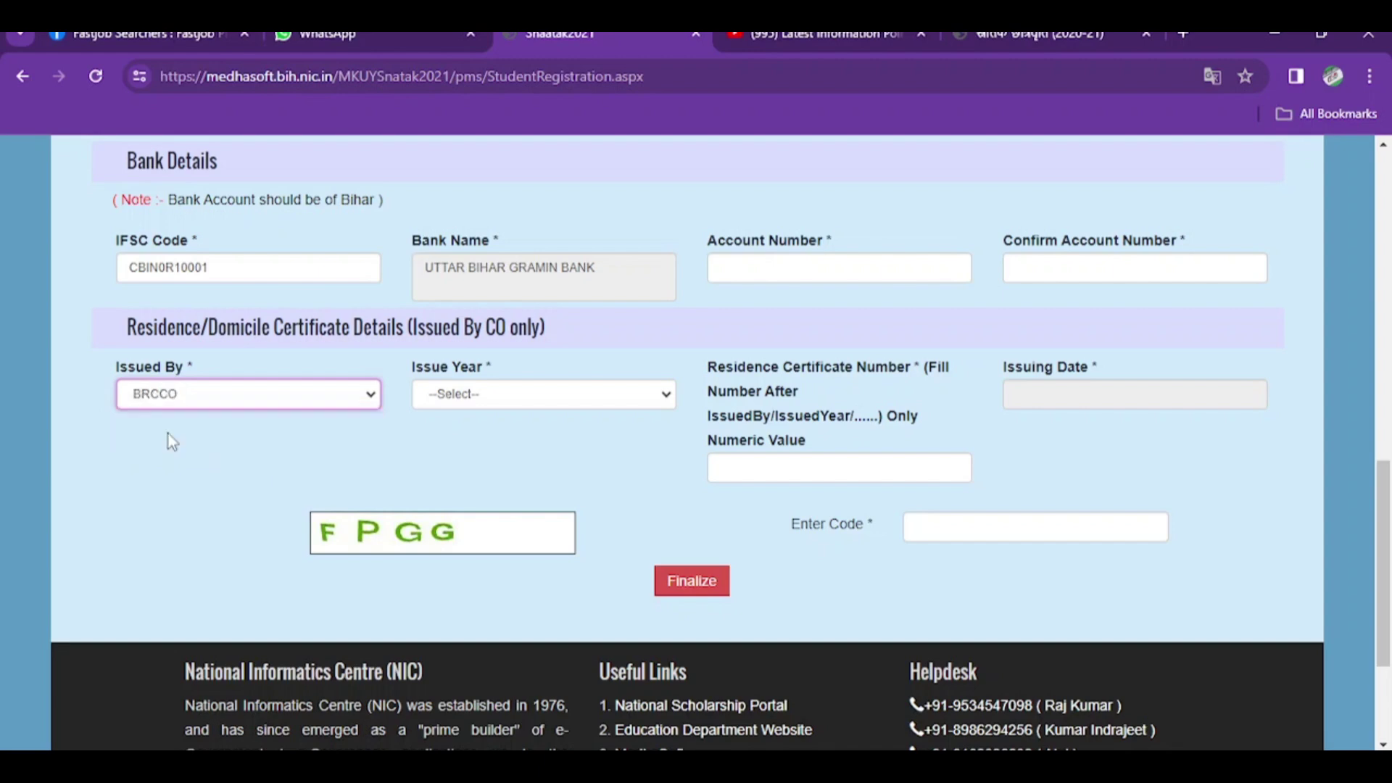
pyautogui.click(533, 403)
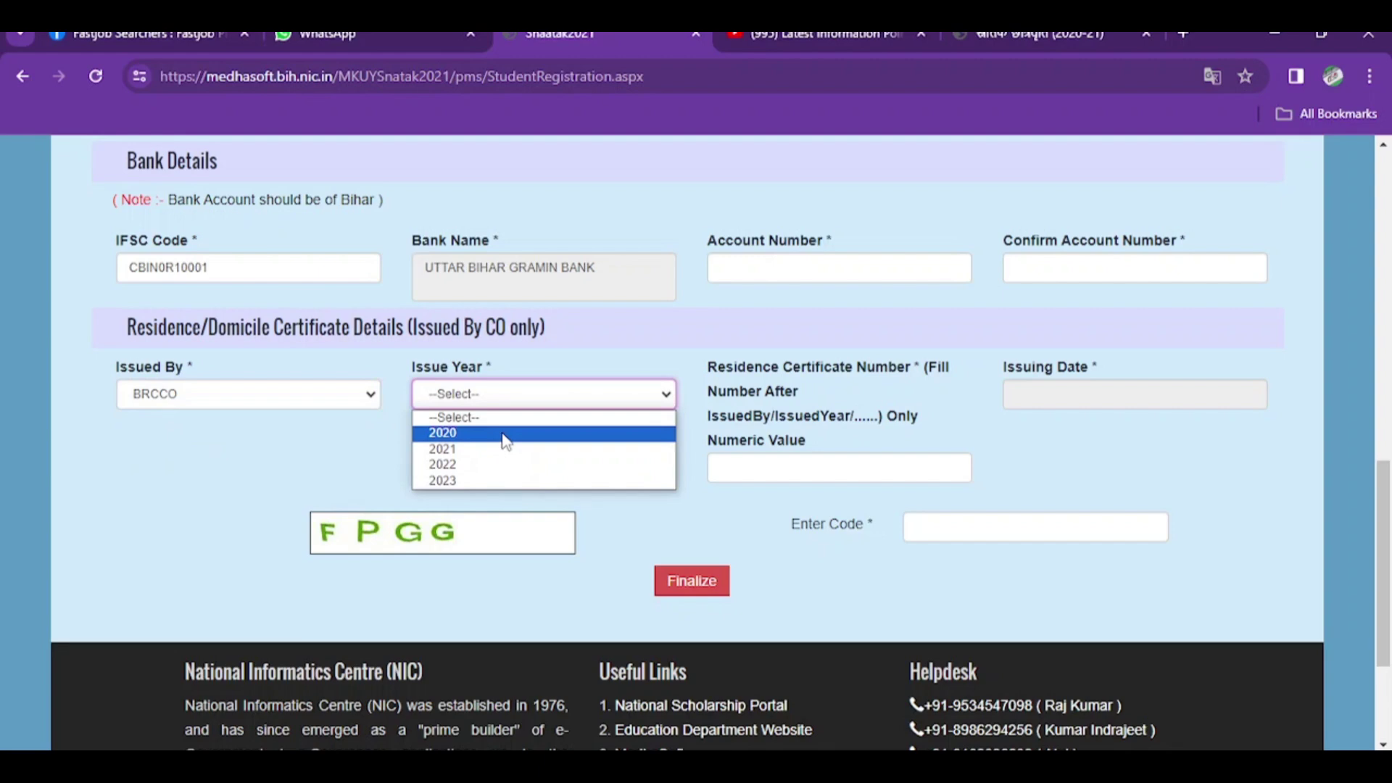
pyautogui.click(491, 480)
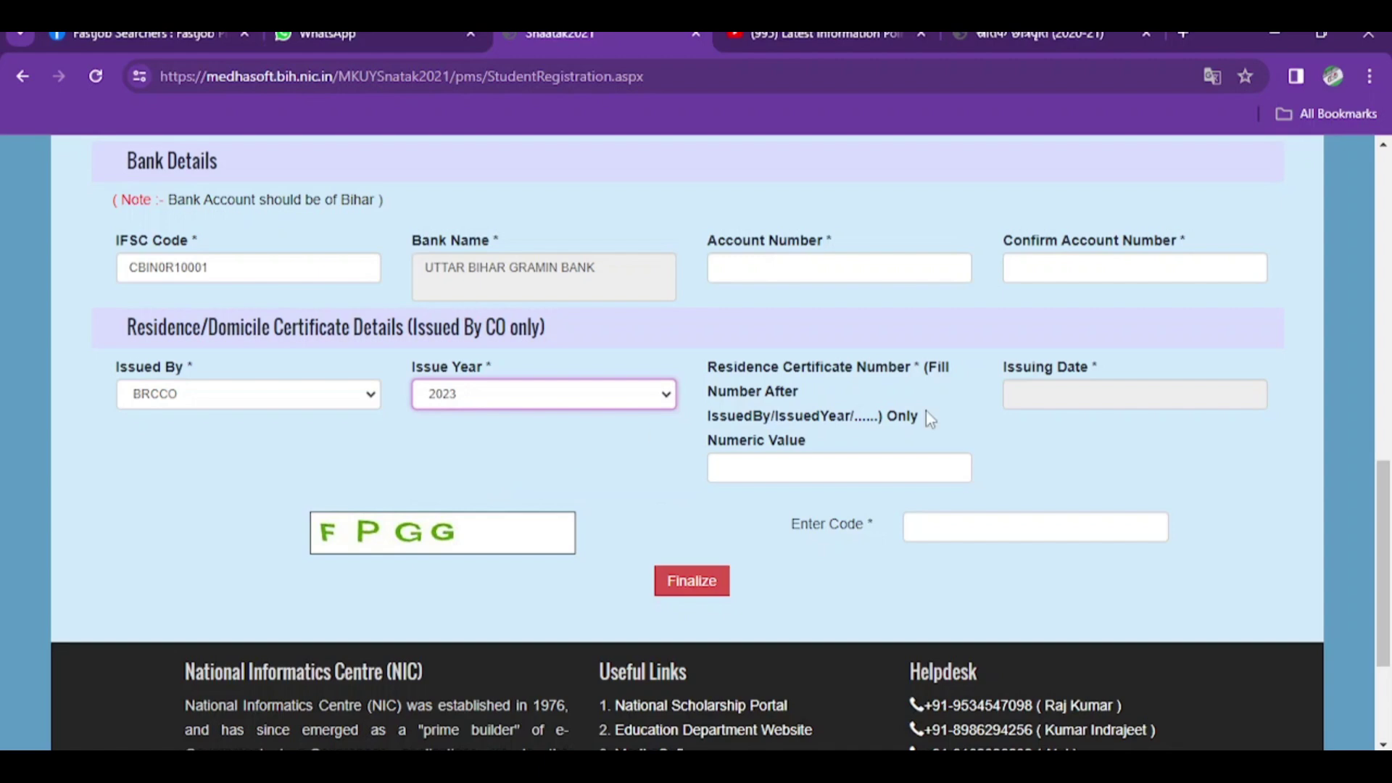
pyautogui.click(1039, 396)
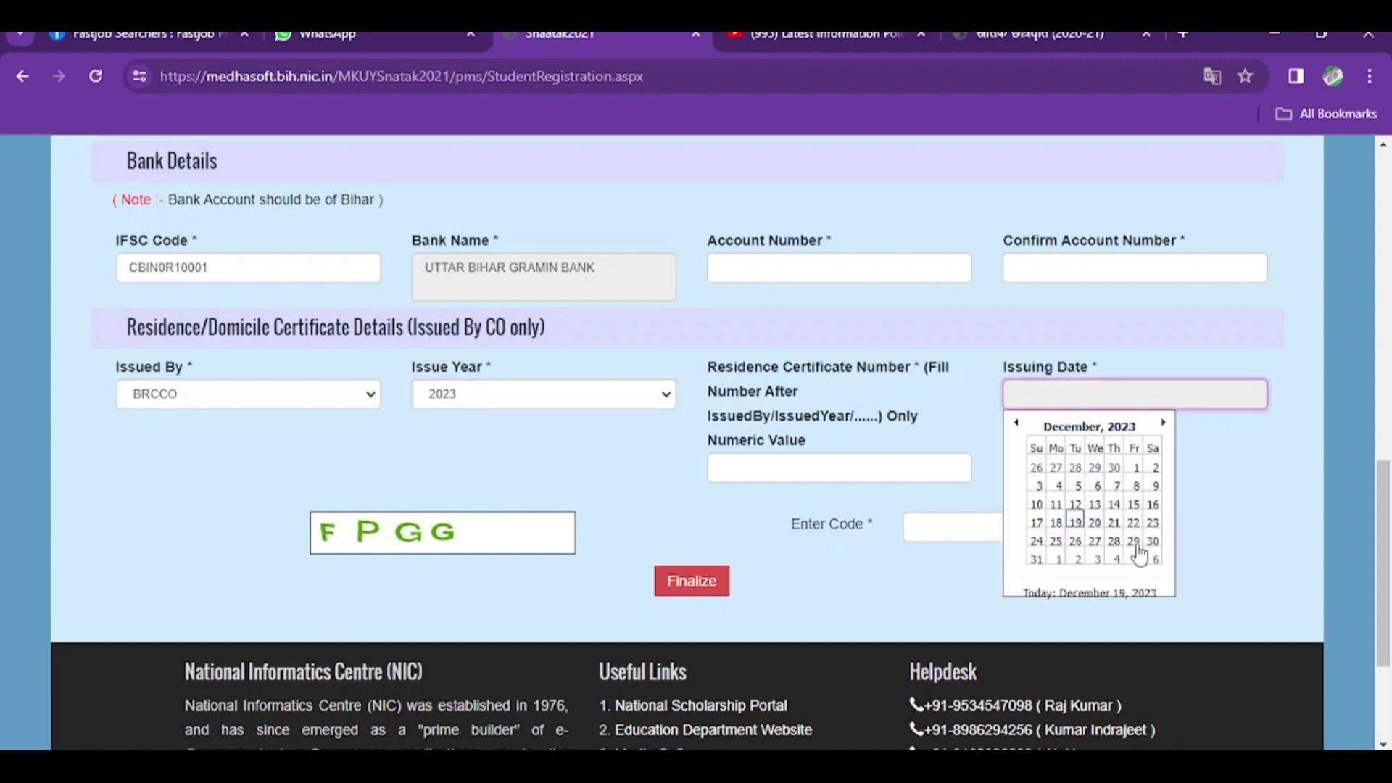
pyautogui.click(961, 403)
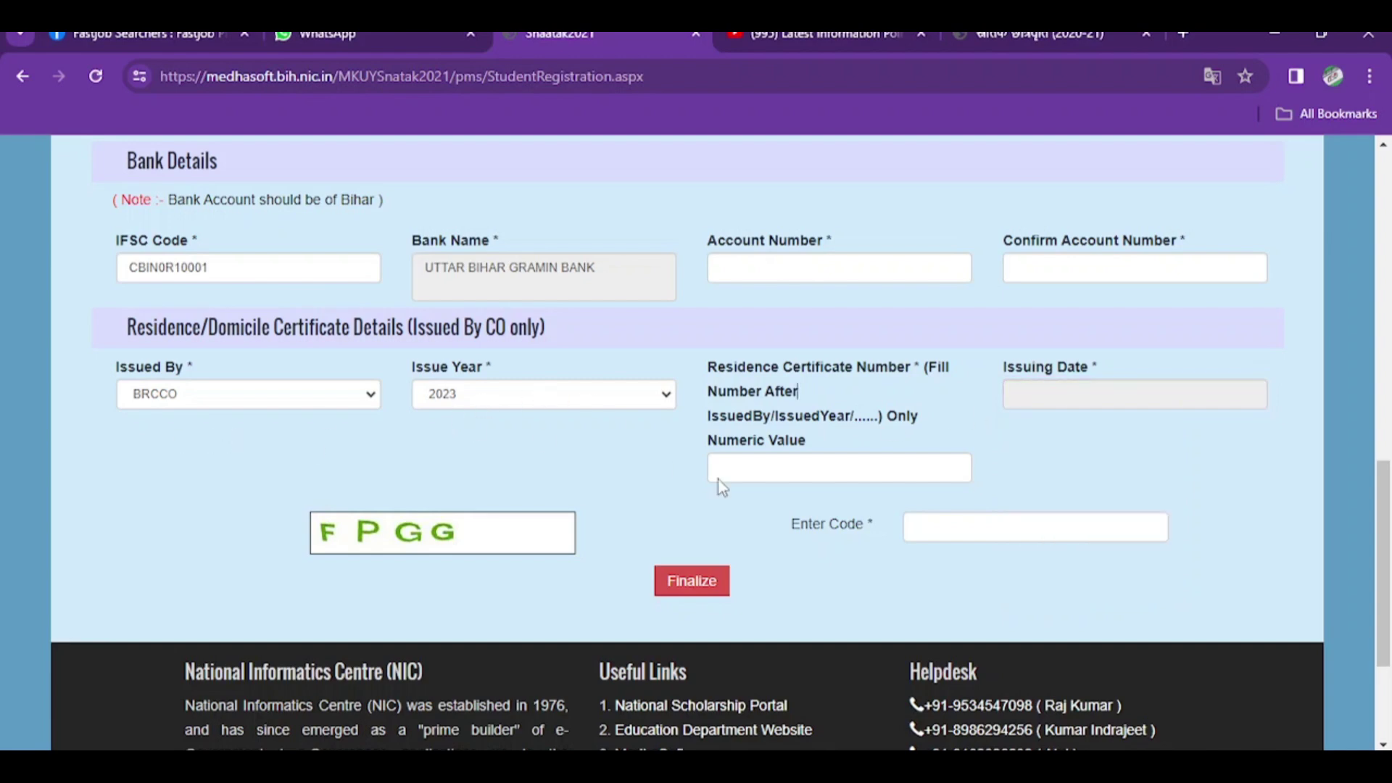
pyautogui.click(758, 465)
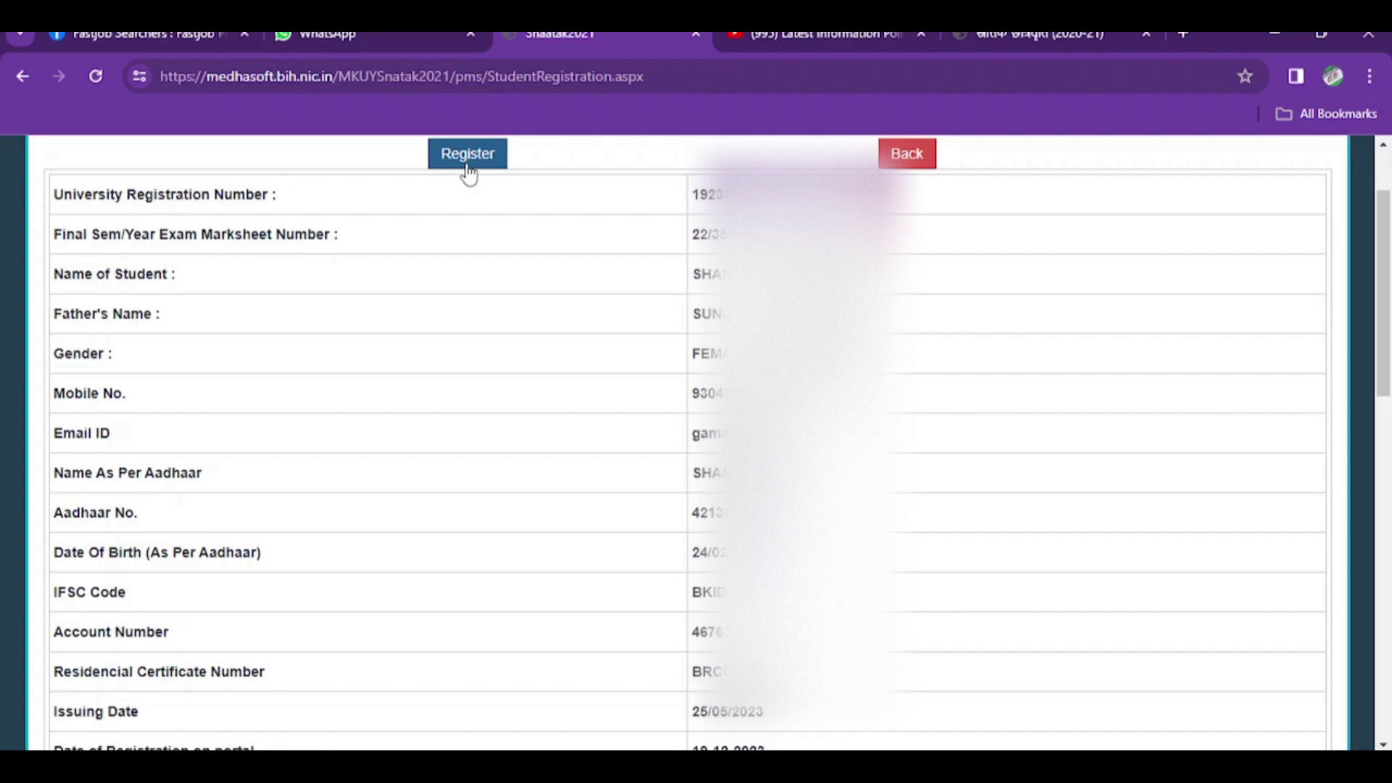
# Go back from the preview of the student's registration data
pyautogui.click(906, 154)
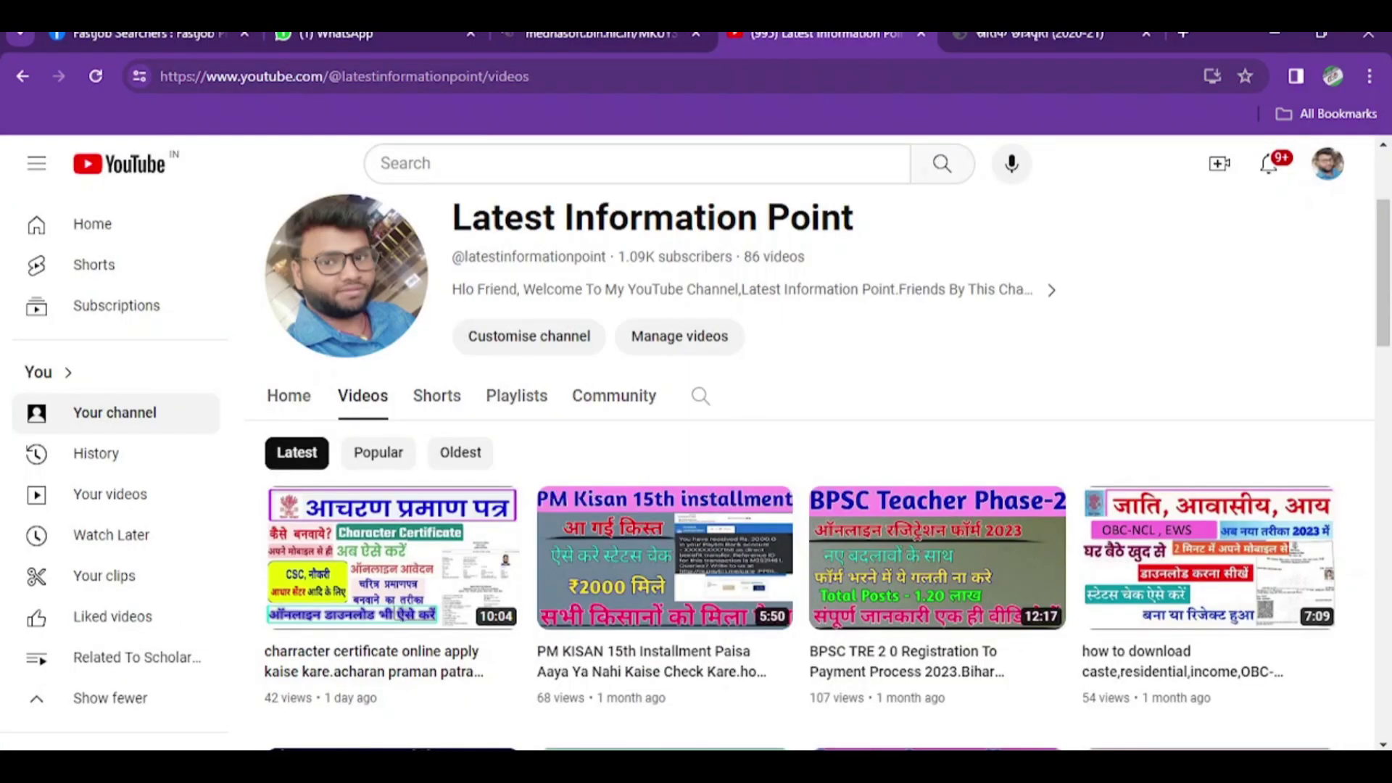